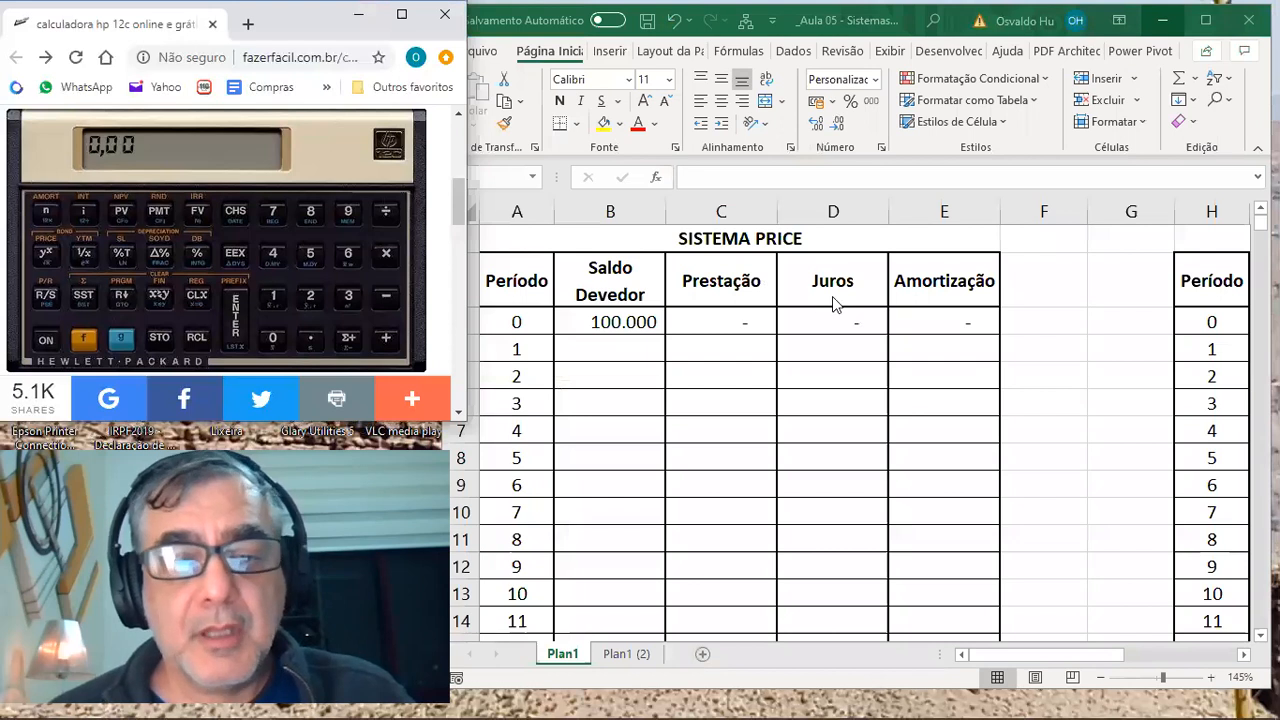
- Switch to the PowerPoint presentation to examine the Price amortization table at 15% a.a., and return to the spreadsheet
mouse_move(592, 698)
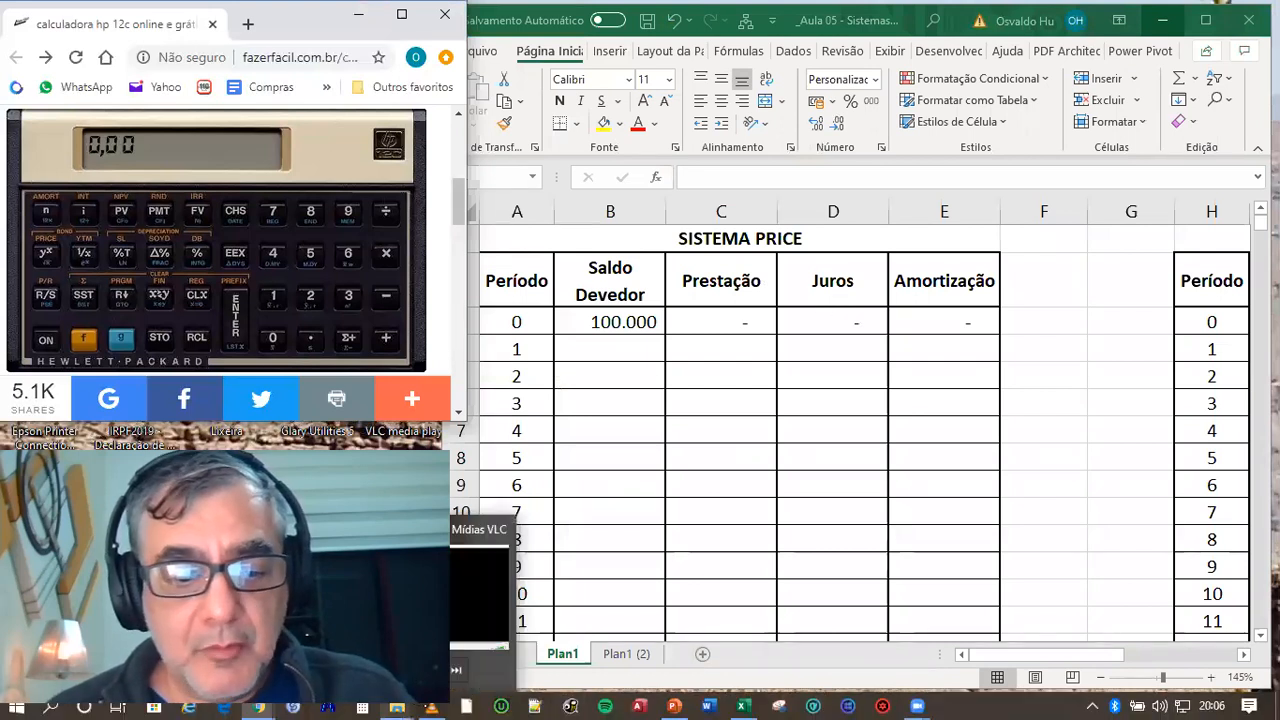
mouse_move(678, 699)
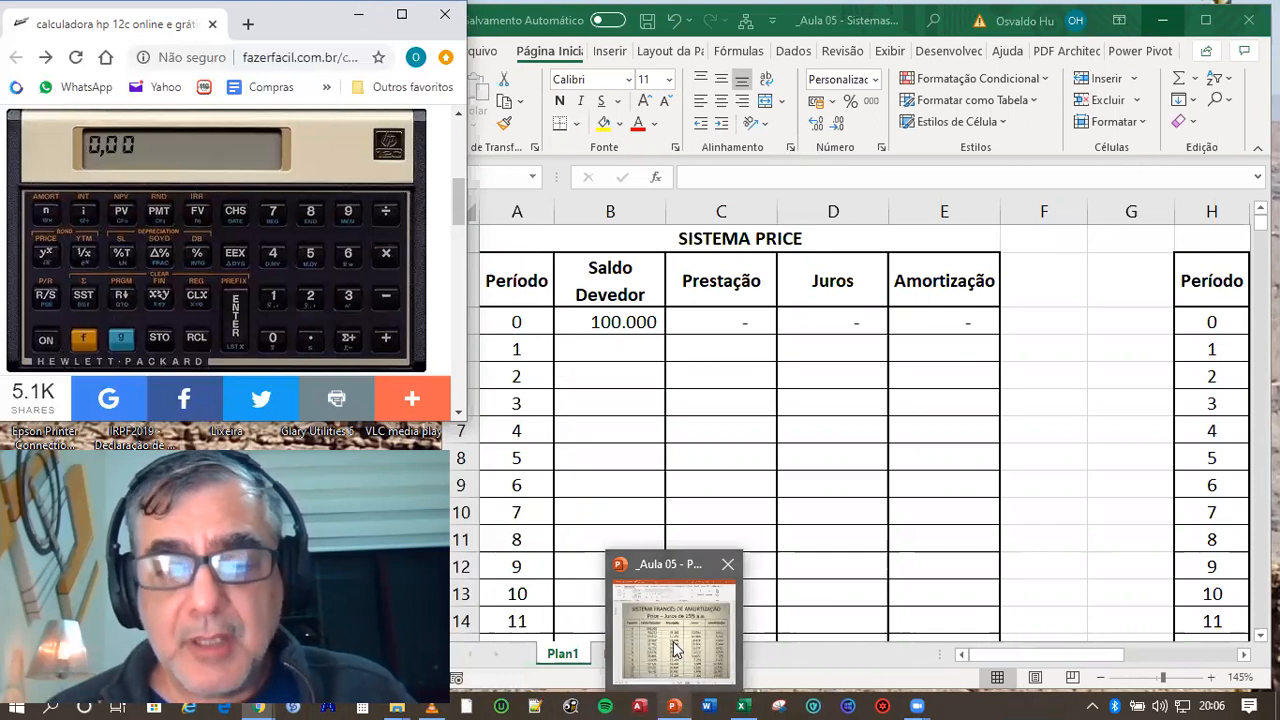
left_click(675, 650)
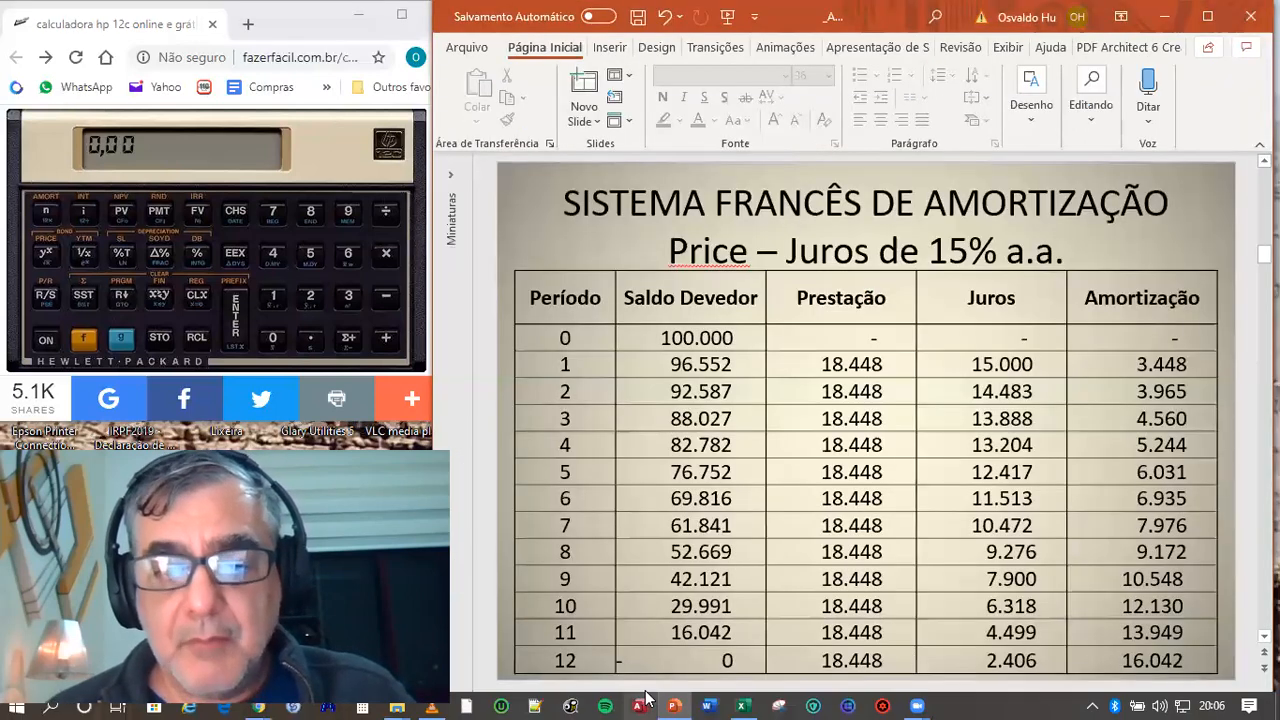
left_click(1166, 25)
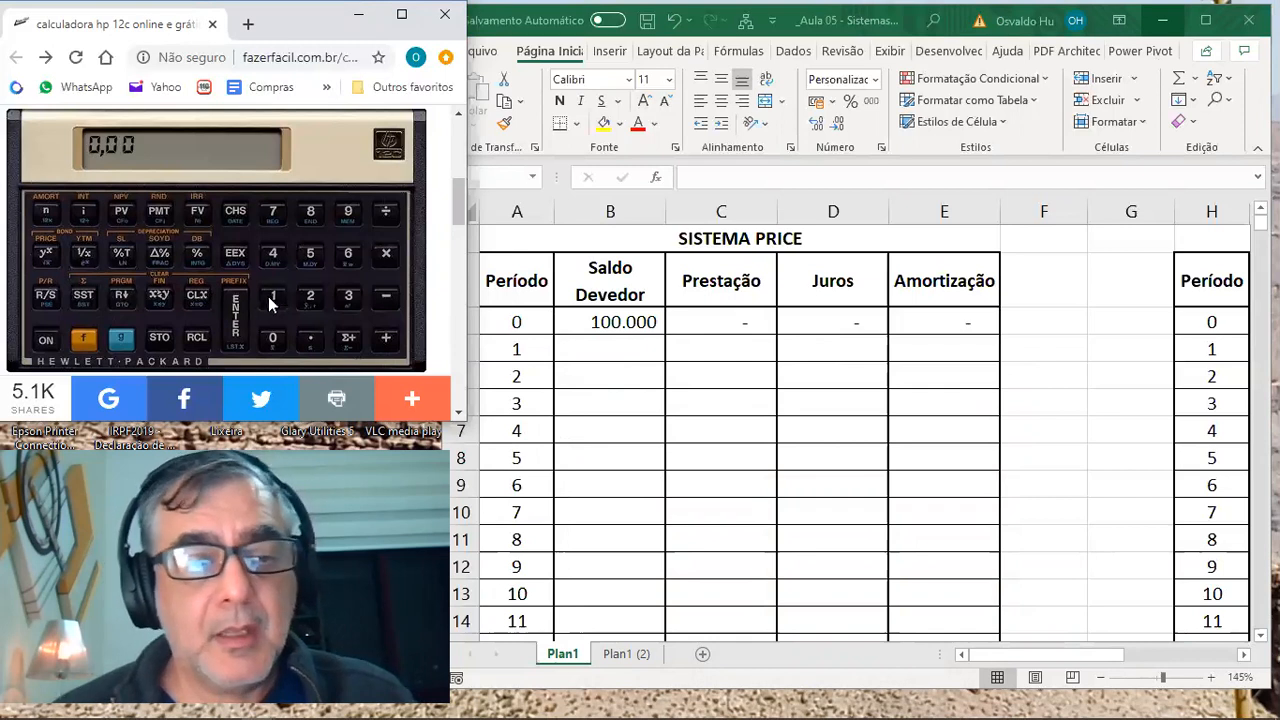
- Enter 100.000 as the present value (PV) on the online HP 12C calculator
left_click(271, 338)
left_click(271, 340)
left_click(271, 340)
left_click(271, 340)
left_click(271, 340)
left_click(271, 340)
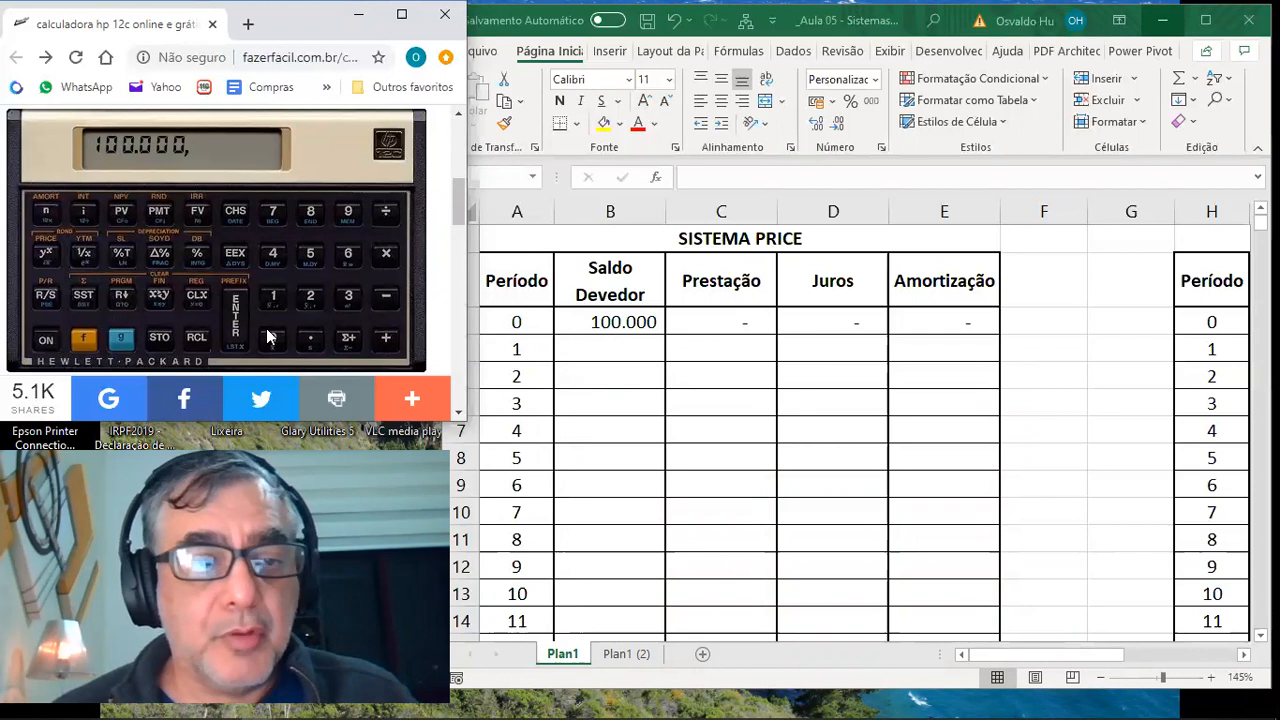
left_click(123, 213)
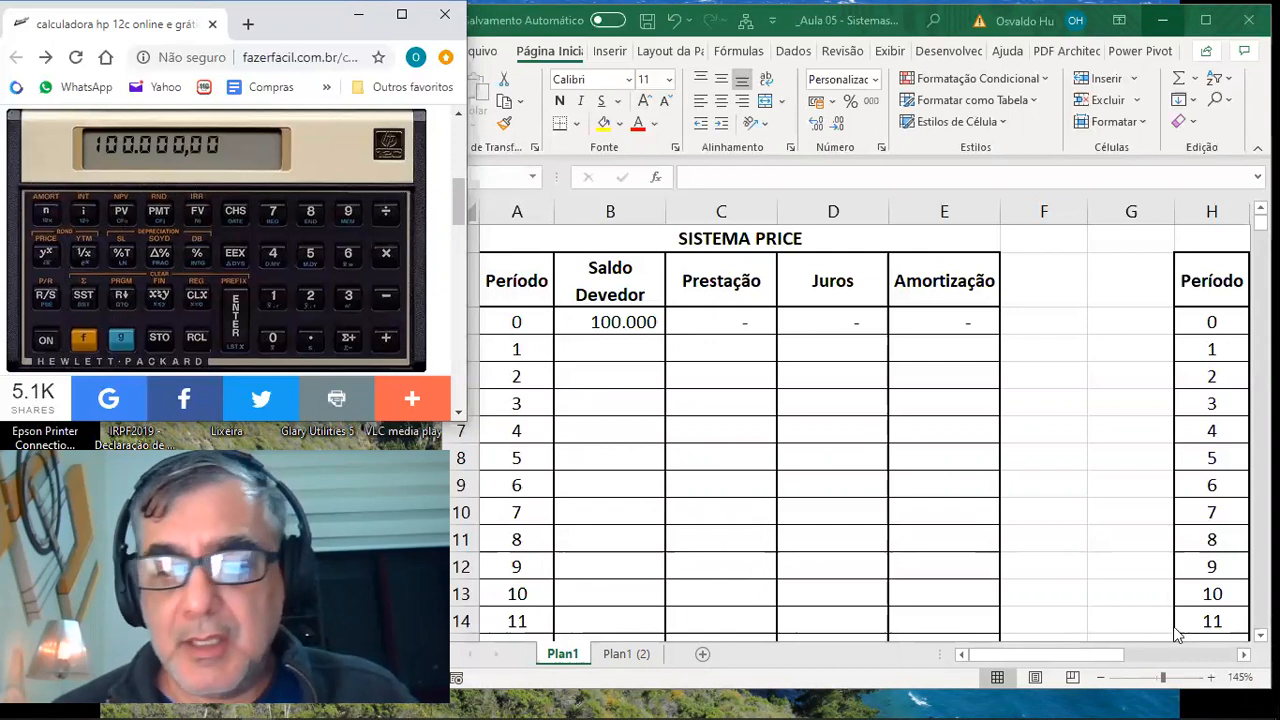
- Check the interest rate below the Excel table and store 15 as the calculator's interest rate (i)
key("alt+Tab")
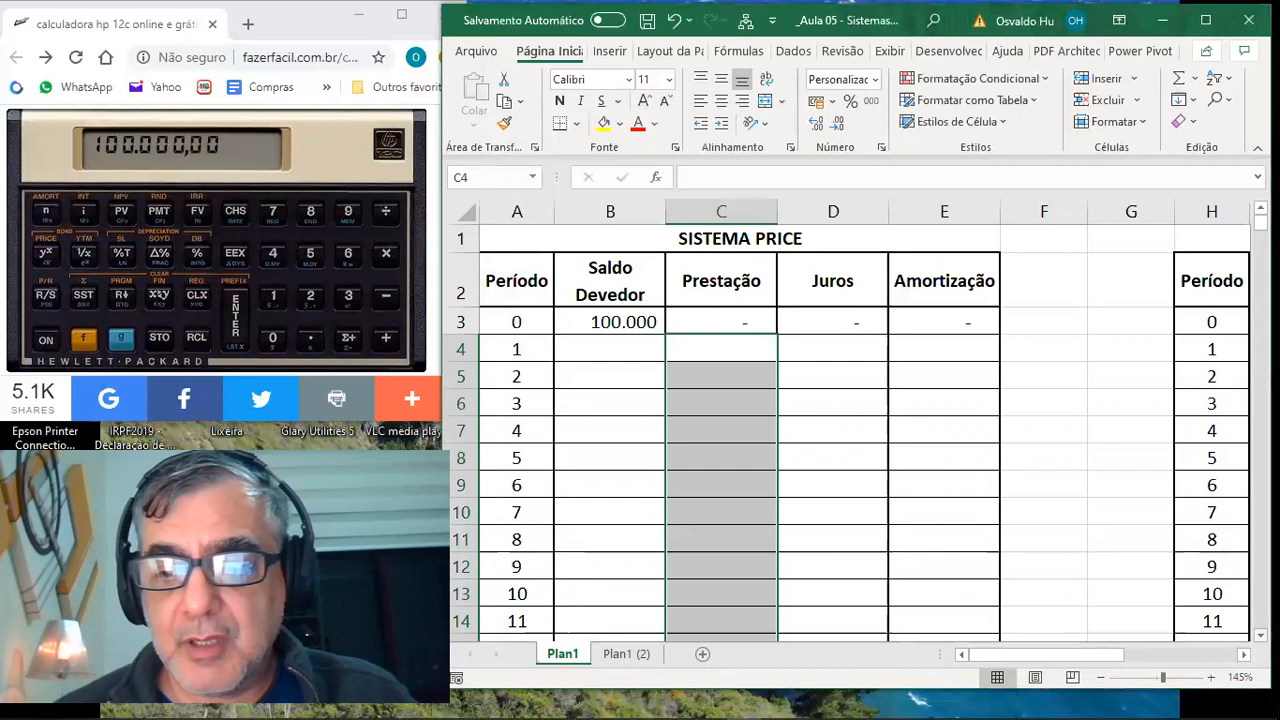
scroll(855, 430, "down", 1)
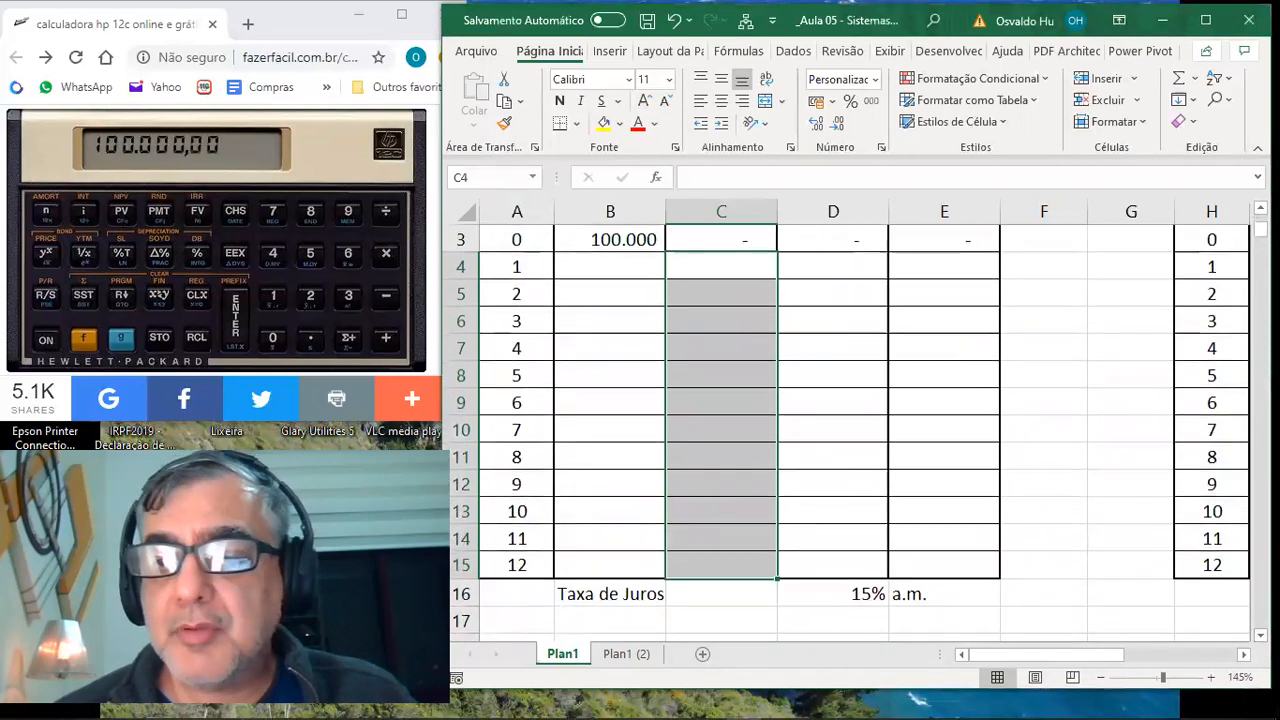
scroll(855, 430, "up", 1)
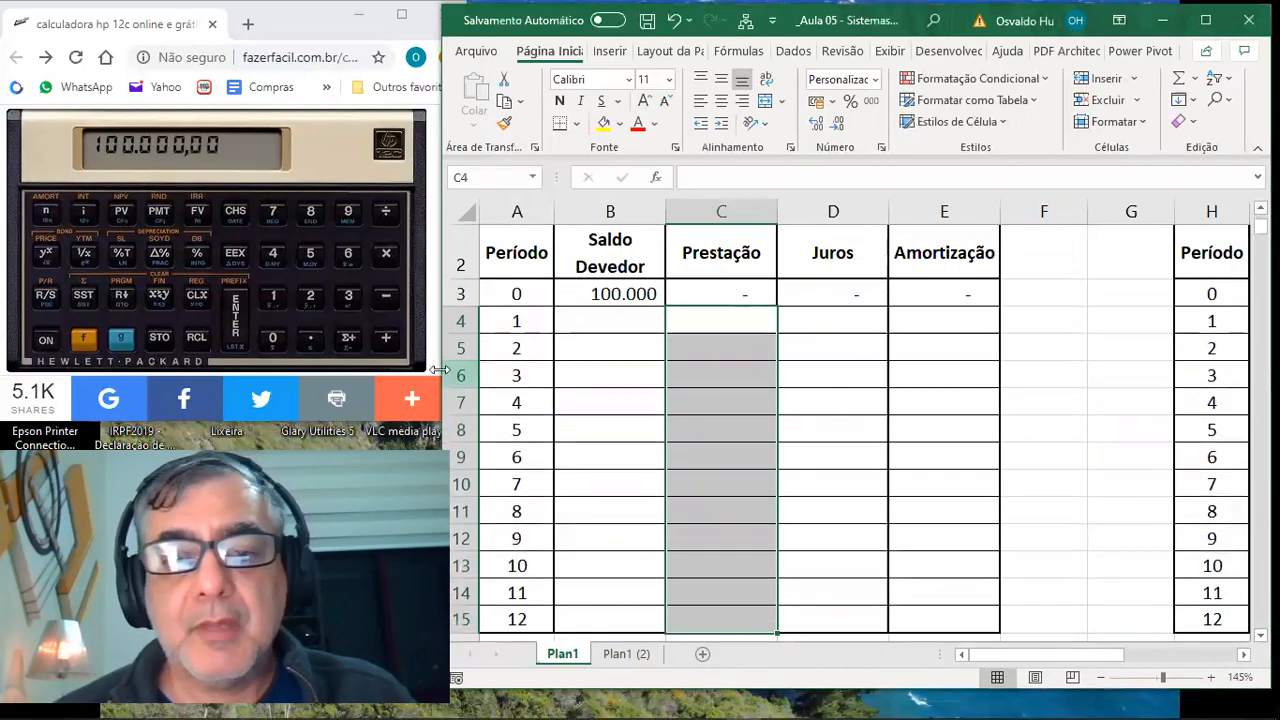
left_click(274, 296)
left_click(308, 253)
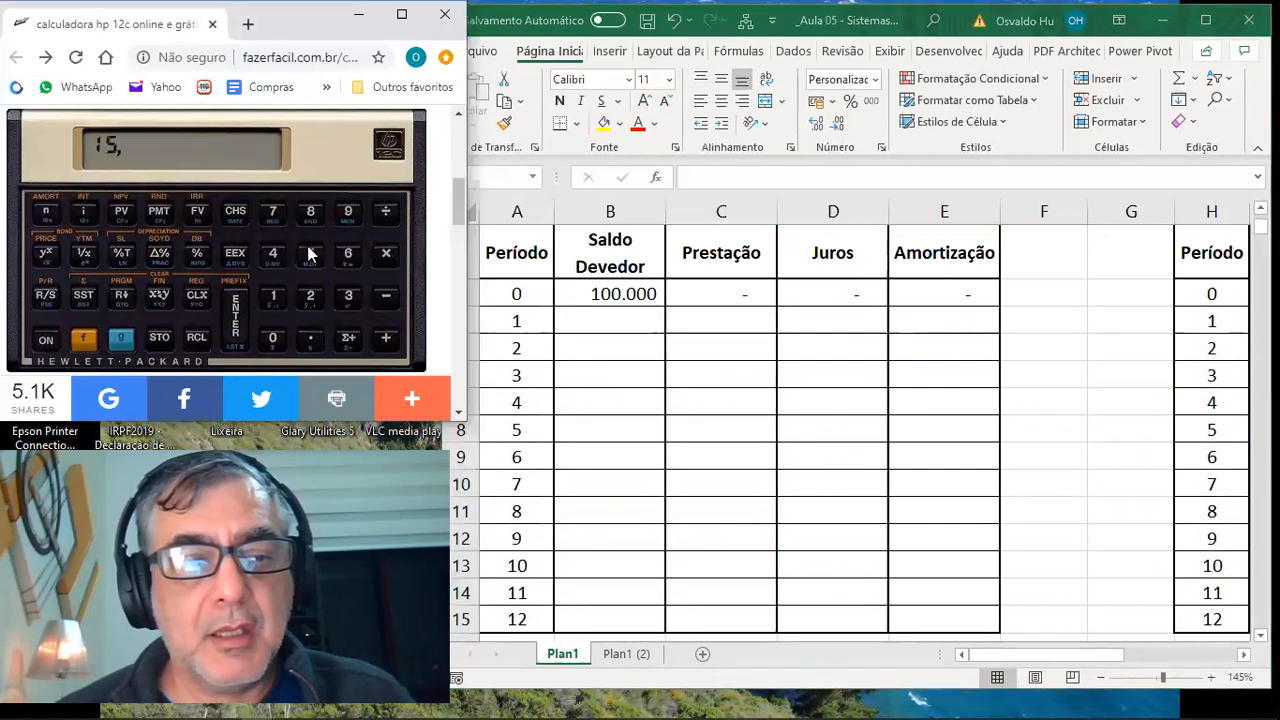
left_click(83, 213)
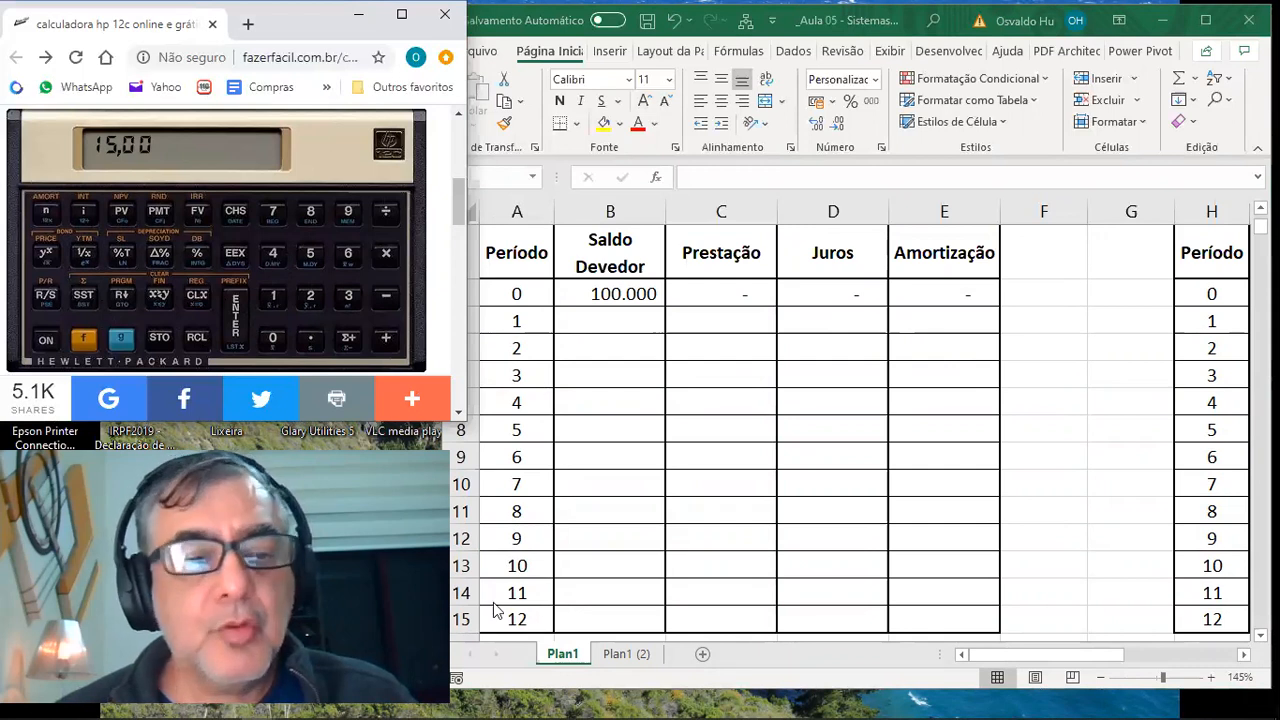
- Store 12 as the number of periods (n) on the HP 12C calculator
left_click(273, 300)
left_click(312, 299)
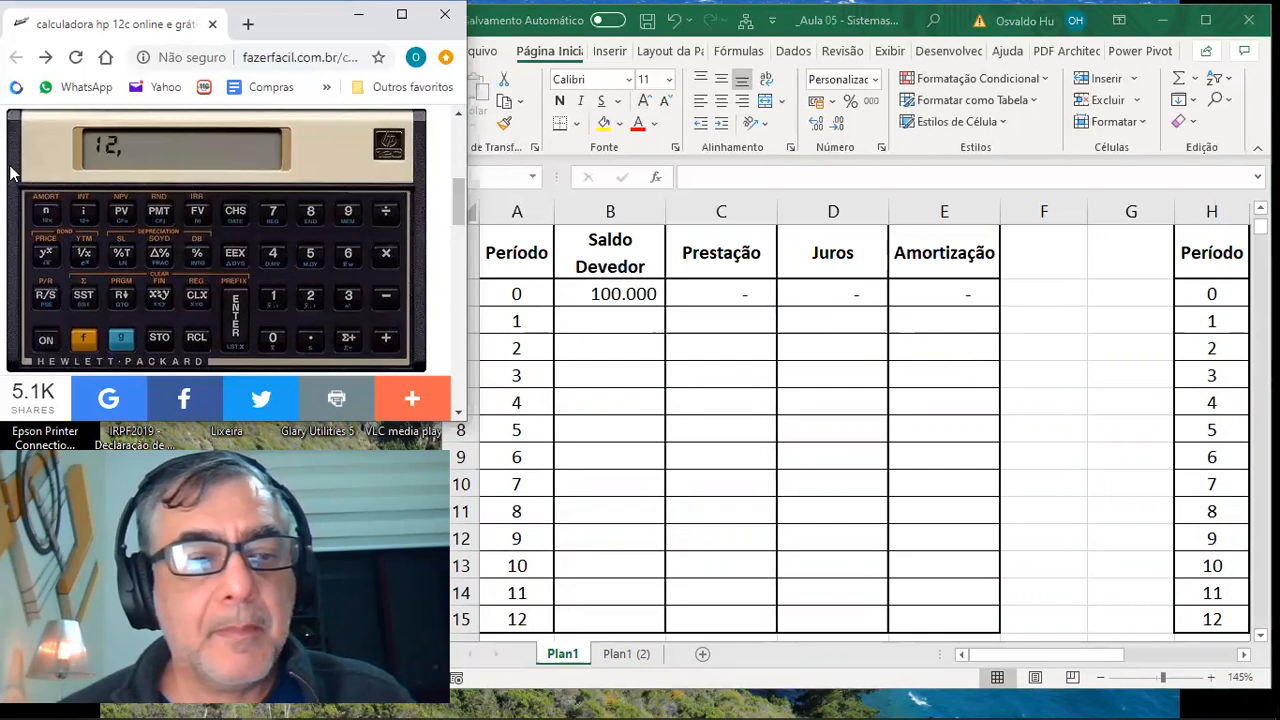
left_click(46, 213)
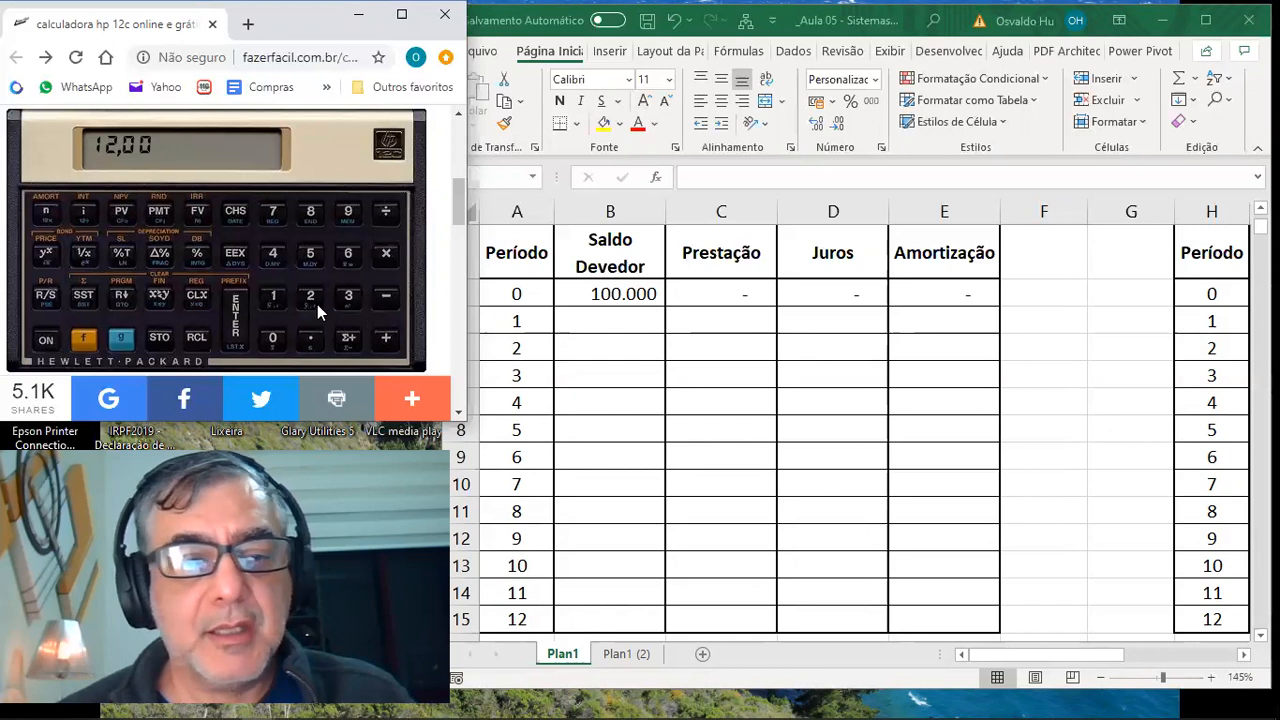
- Set the calculator's payment mode to END after demonstrating BEGIN, and compute the payment (PMT)
left_click(121, 341)
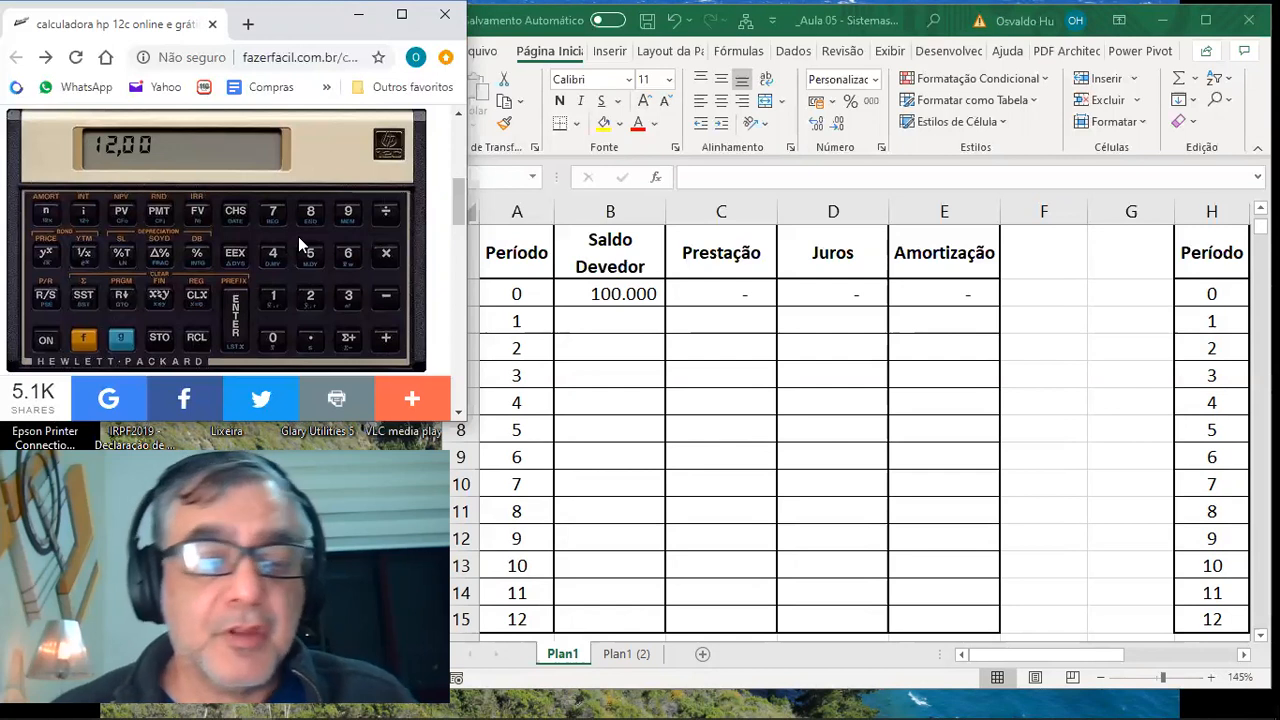
left_click(120, 340)
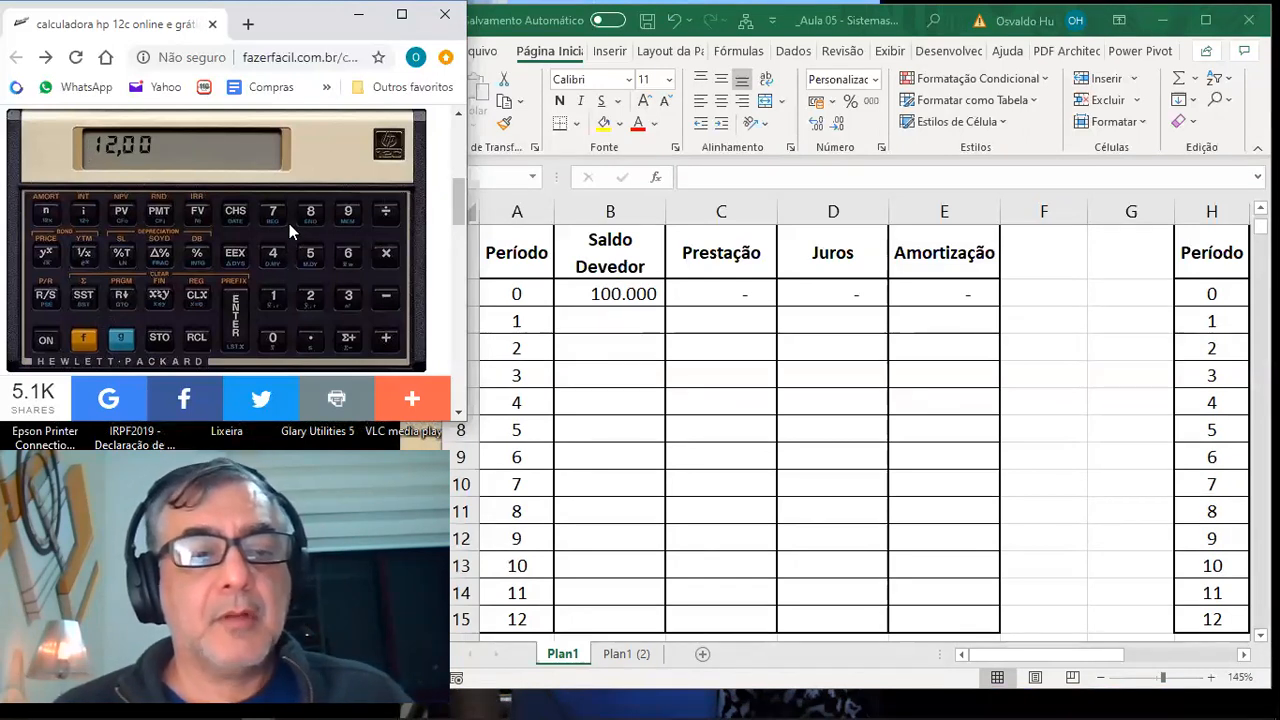
left_click(123, 341)
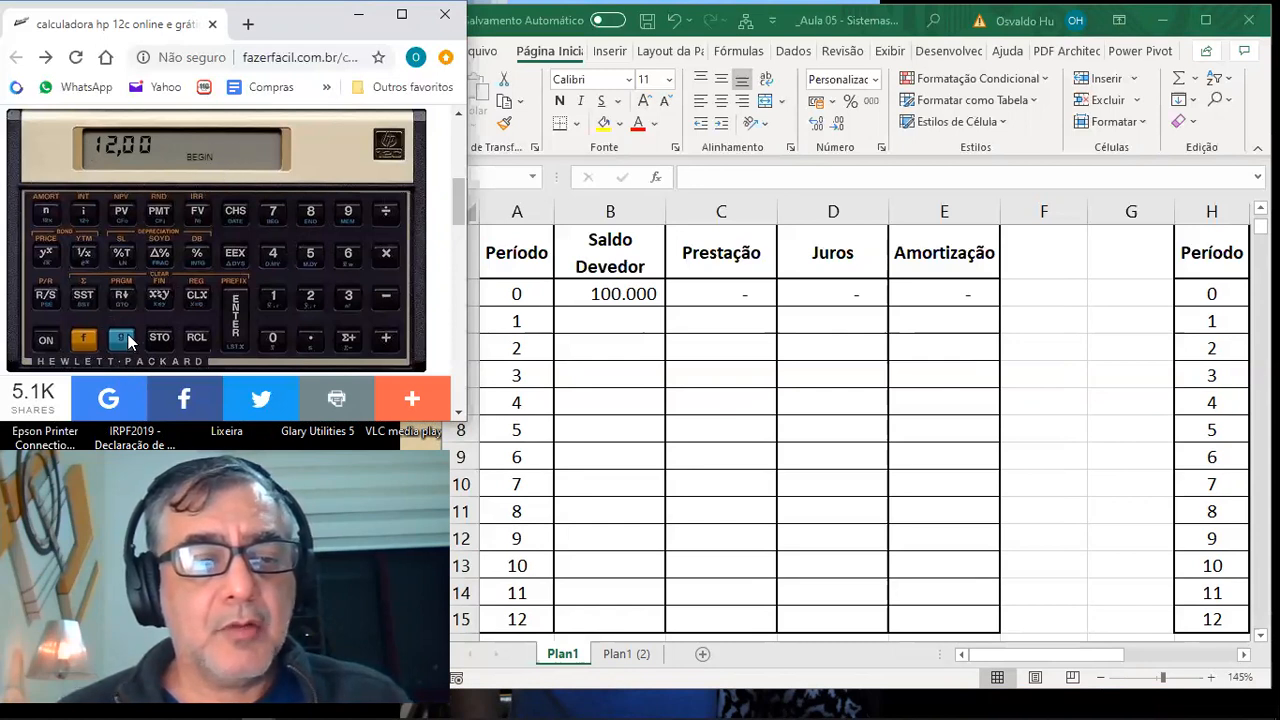
left_click(313, 211)
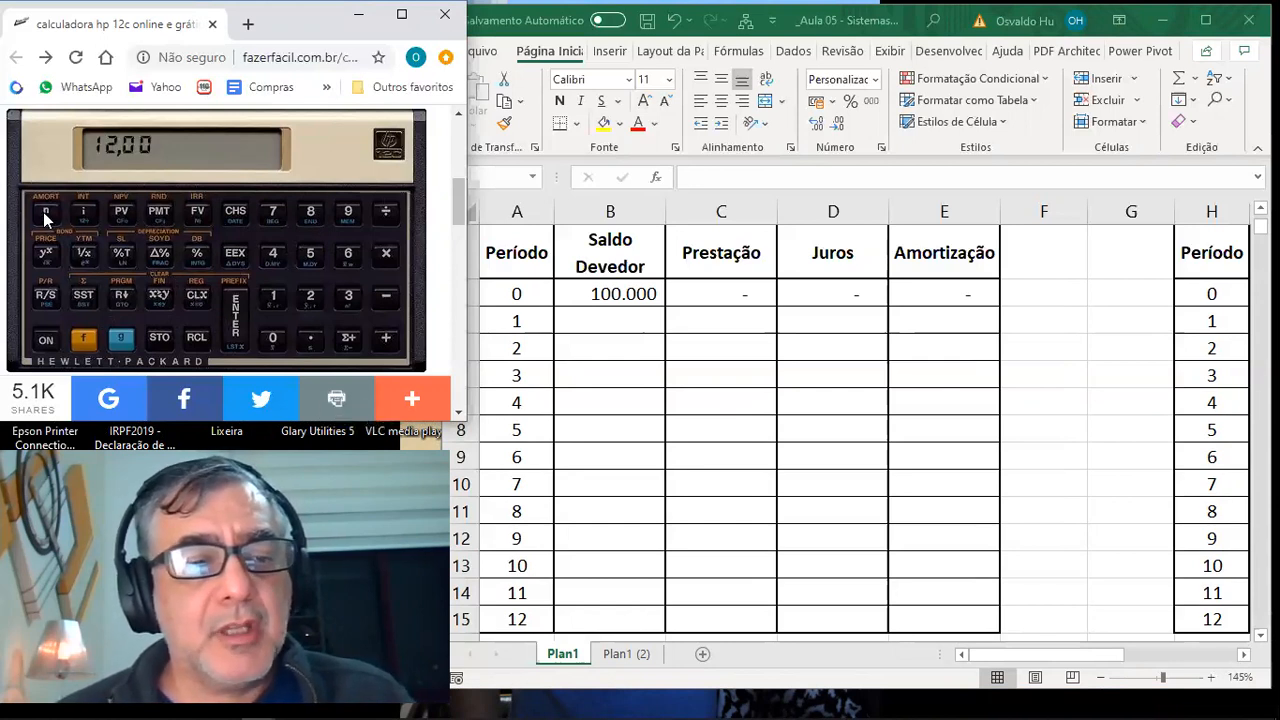
left_click(160, 214)
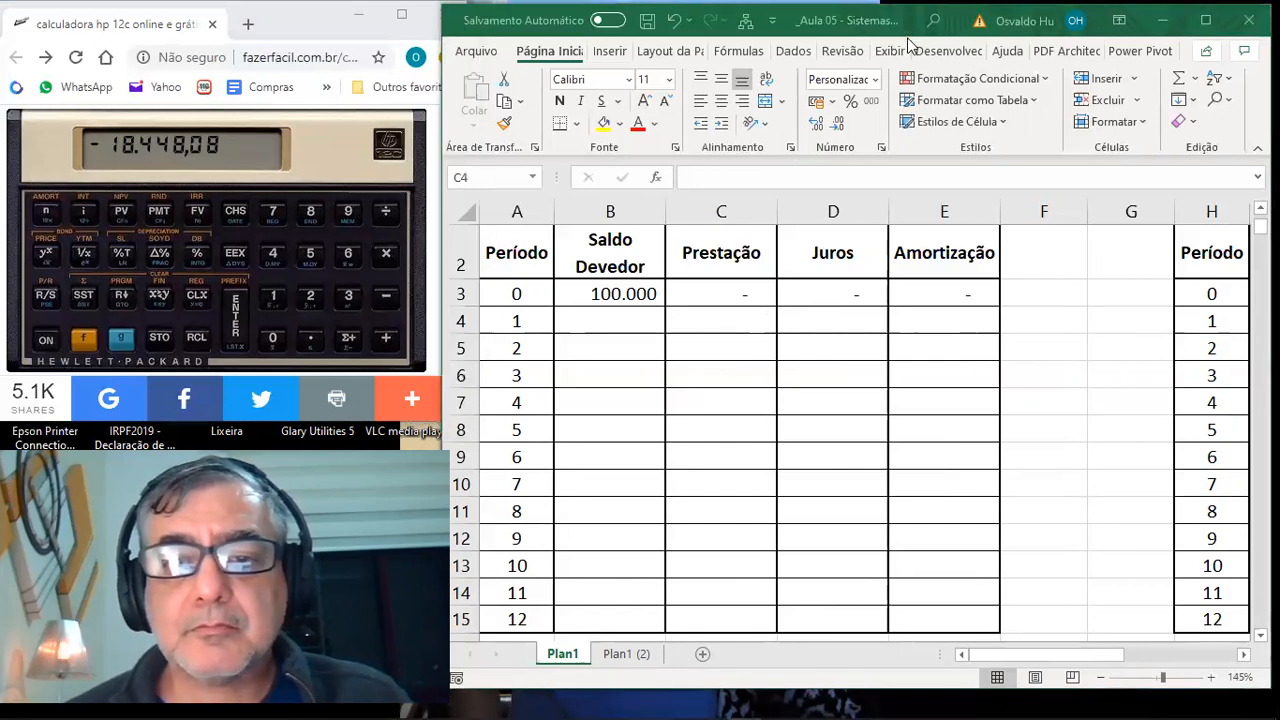
- In Excel, undo the clearing of C4:C15 to restore =-PGTO($D$16;12;$B$3;0), and stretch the window to full screen height
left_click_drag(908, 38, 903, 42)
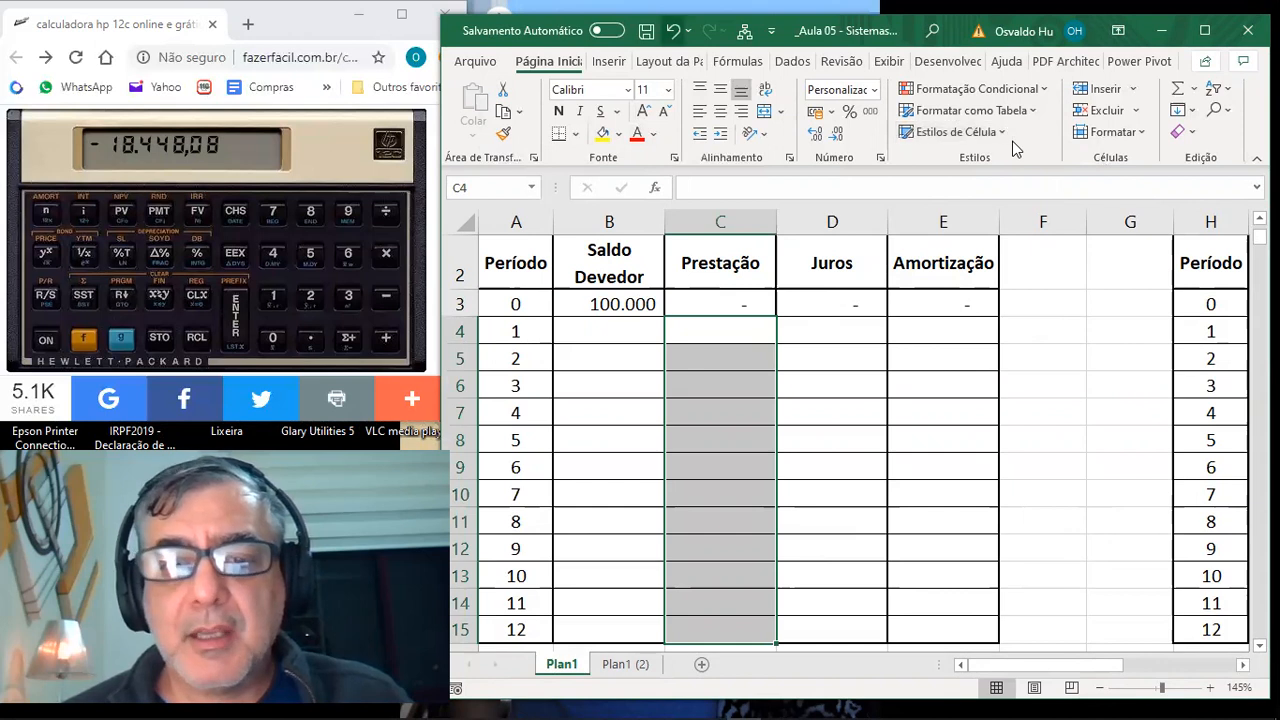
left_click(673, 33)
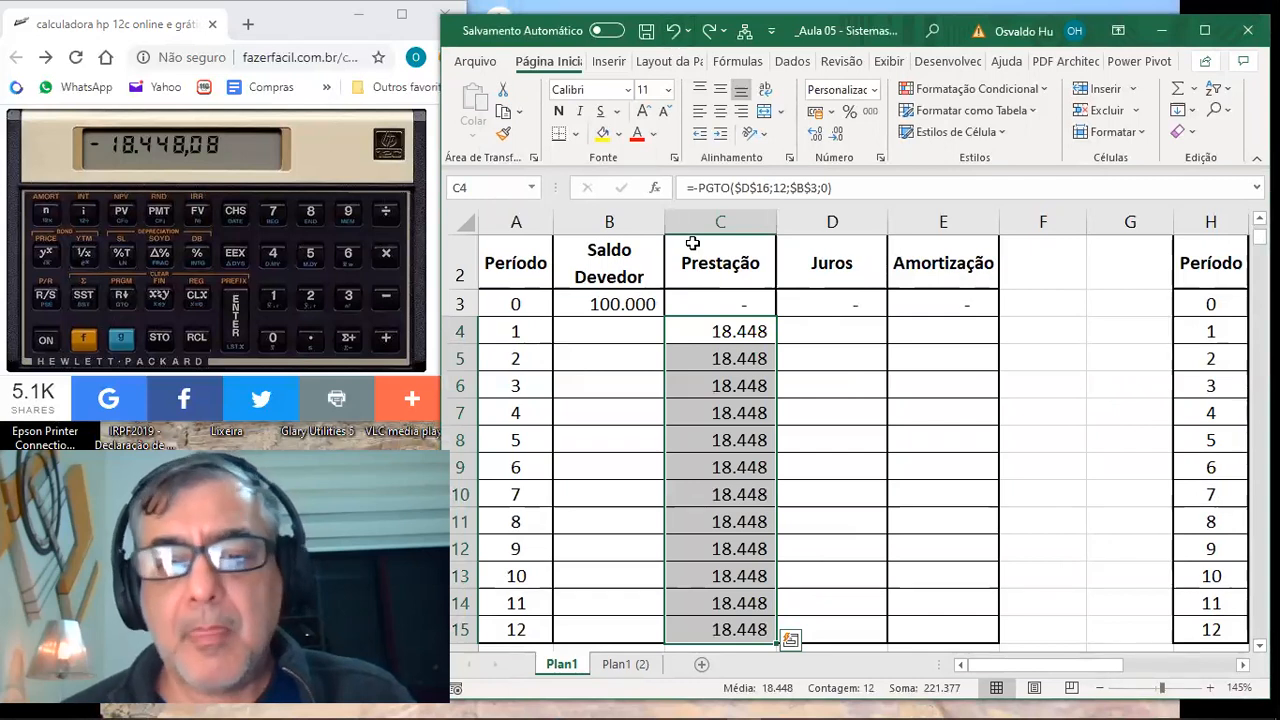
left_click(713, 331)
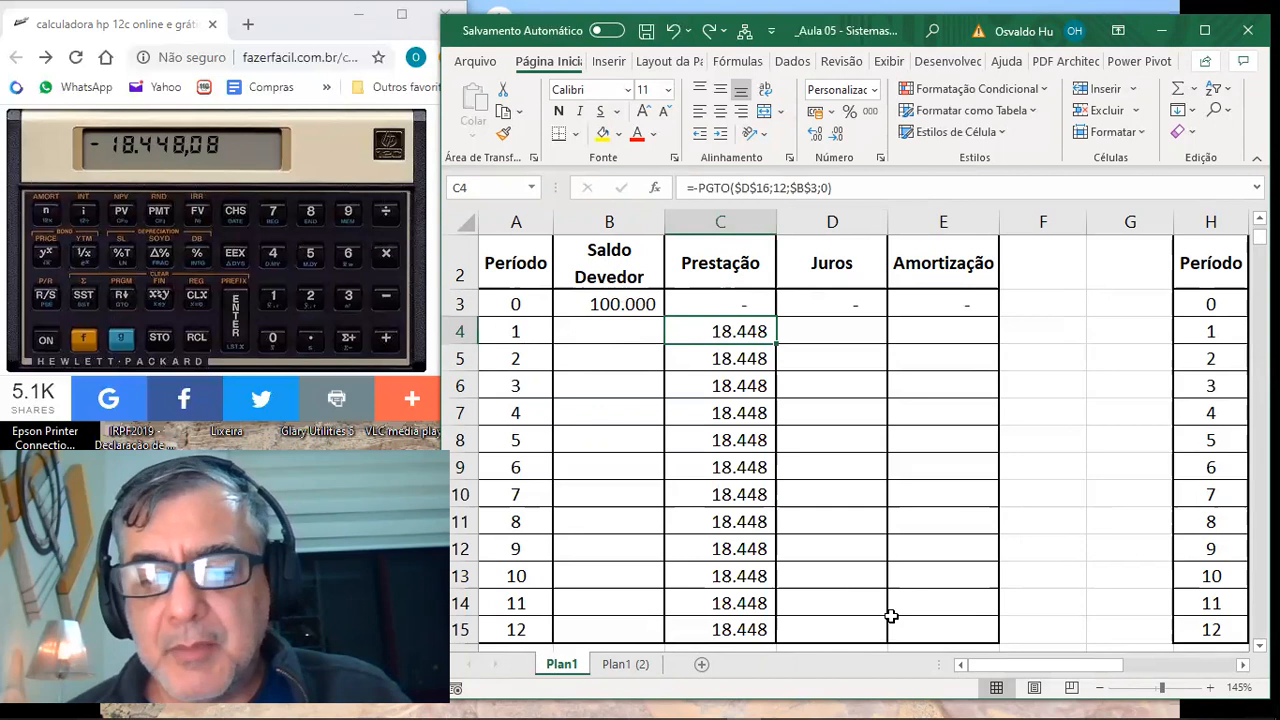
double_click(1076, 700)
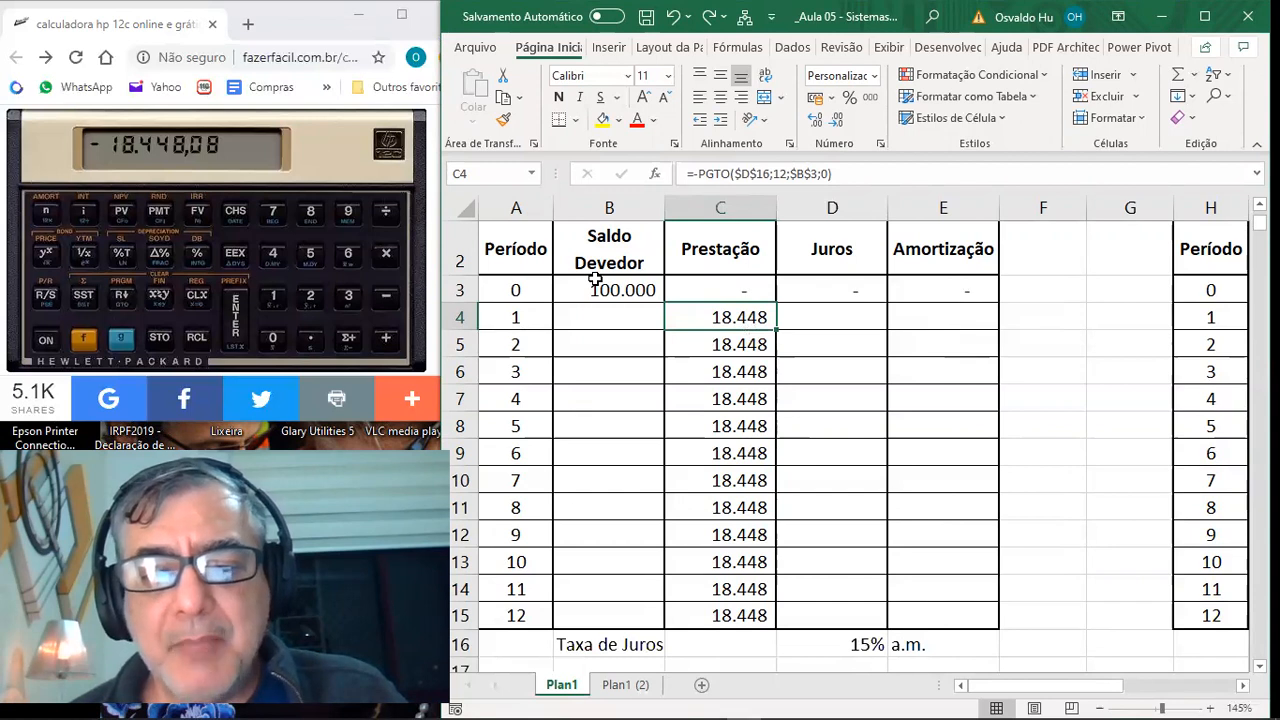
- Complete the rows for periods 1 and 2, with D5 as =B4*$D$16, E5 as =C5-D5 and B5 as =B4+D5-C5
key("ctrl+y")
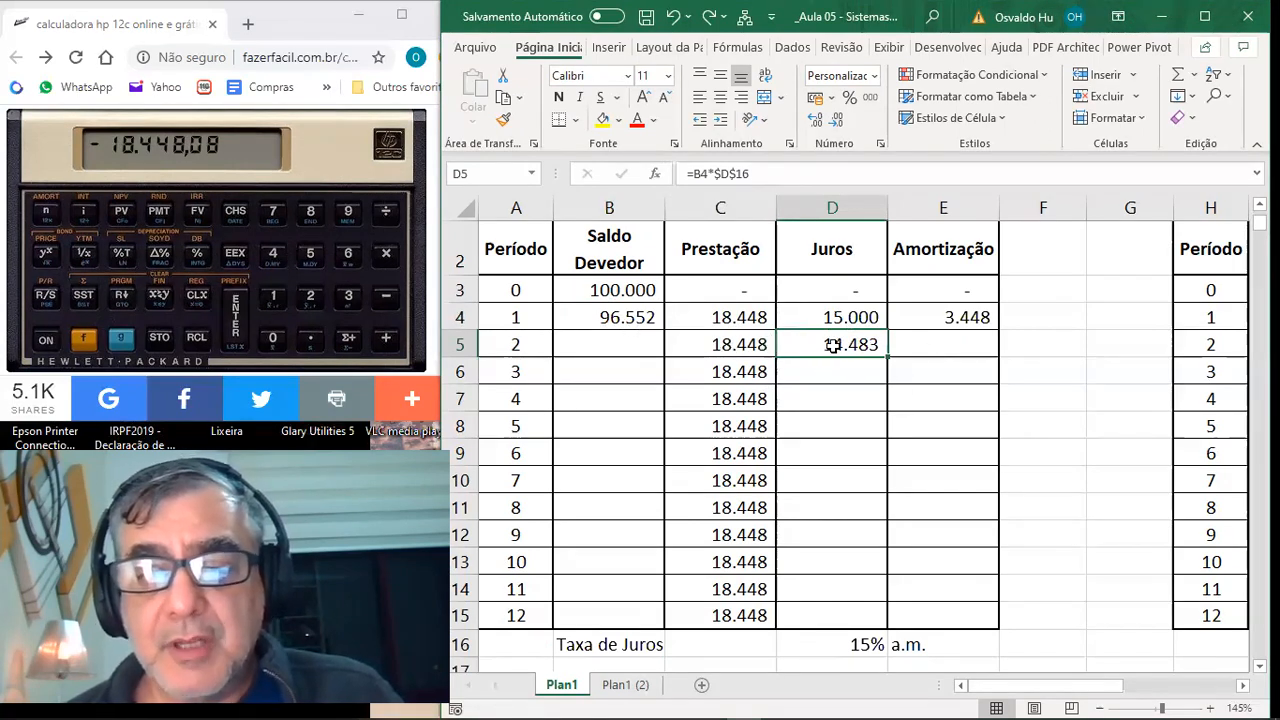
key("Right")
key("ctrl+d")
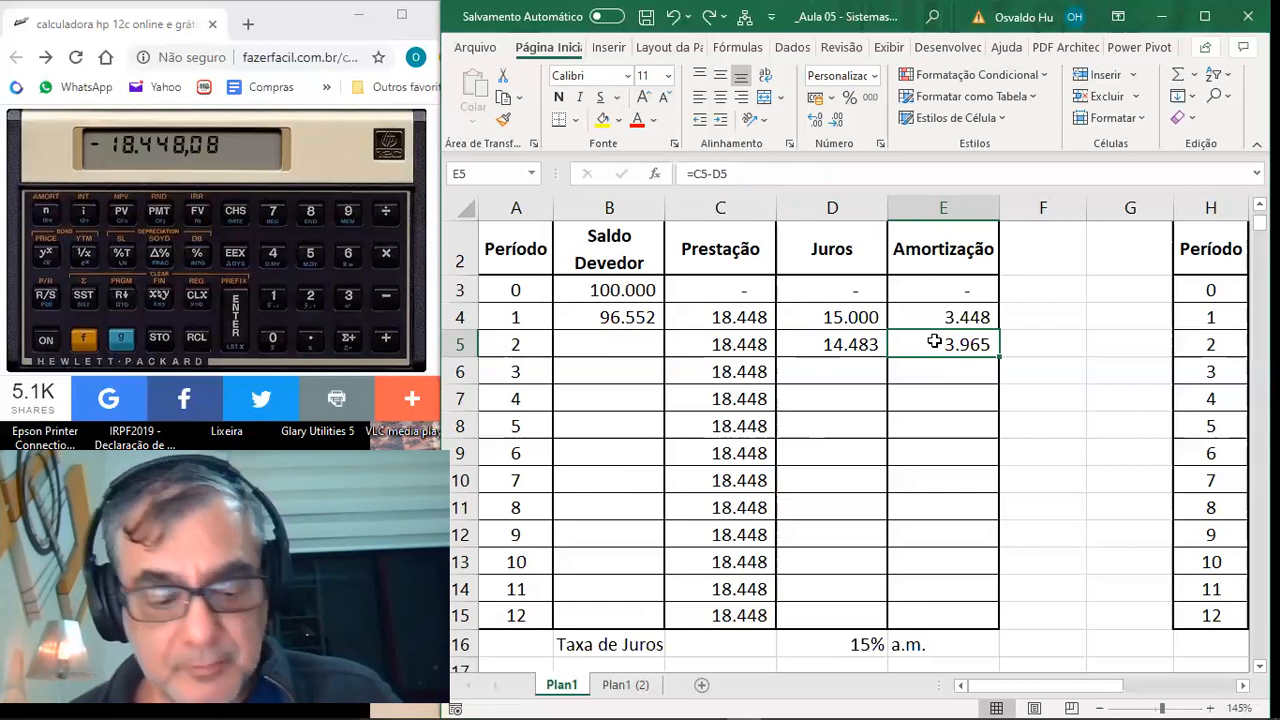
key("ctrl+y")
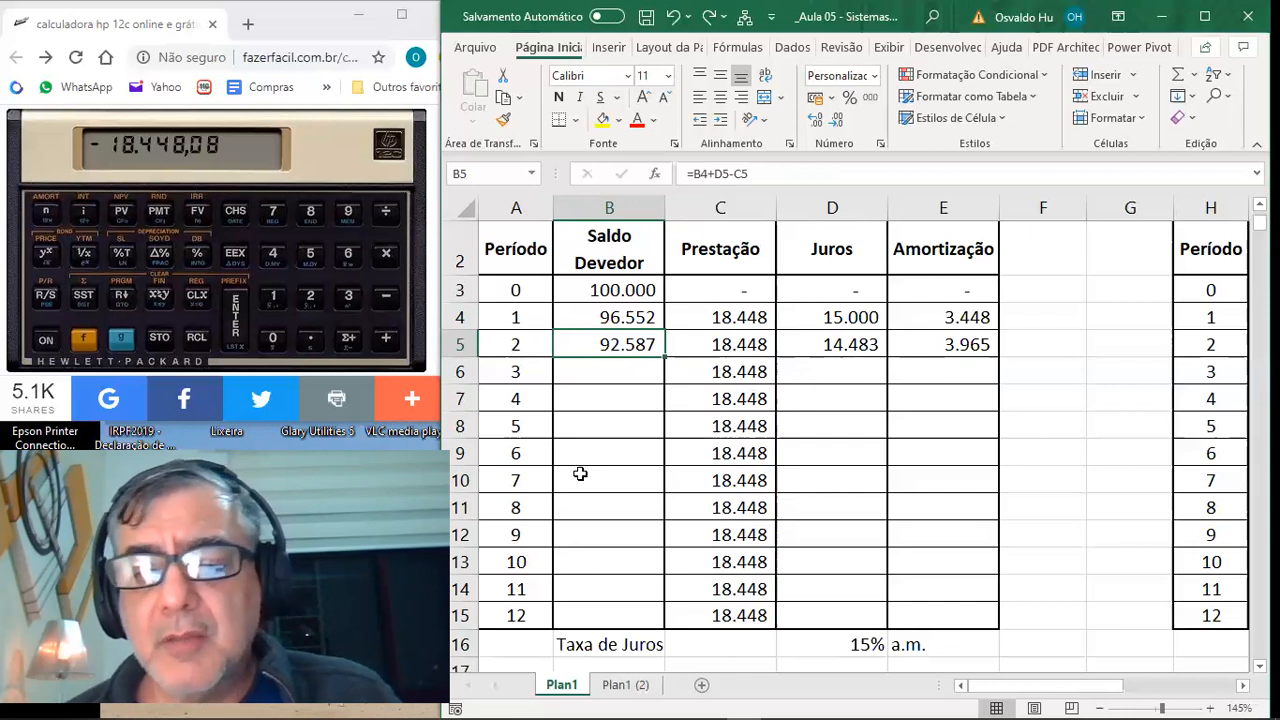
- Copy the Saldo Devedor formula from B5 to B6:B15 for periods 3 to 12
key("ctrl+c")
key("Down")
key("shift+Down")
key("shift+Down")
key("shift+Down")
key("shift+Down")
key("shift+Down")
key("shift+Down")
key("shift+Down")
key("shift+Down")
key("shift+Down")
key("ctrl+v")
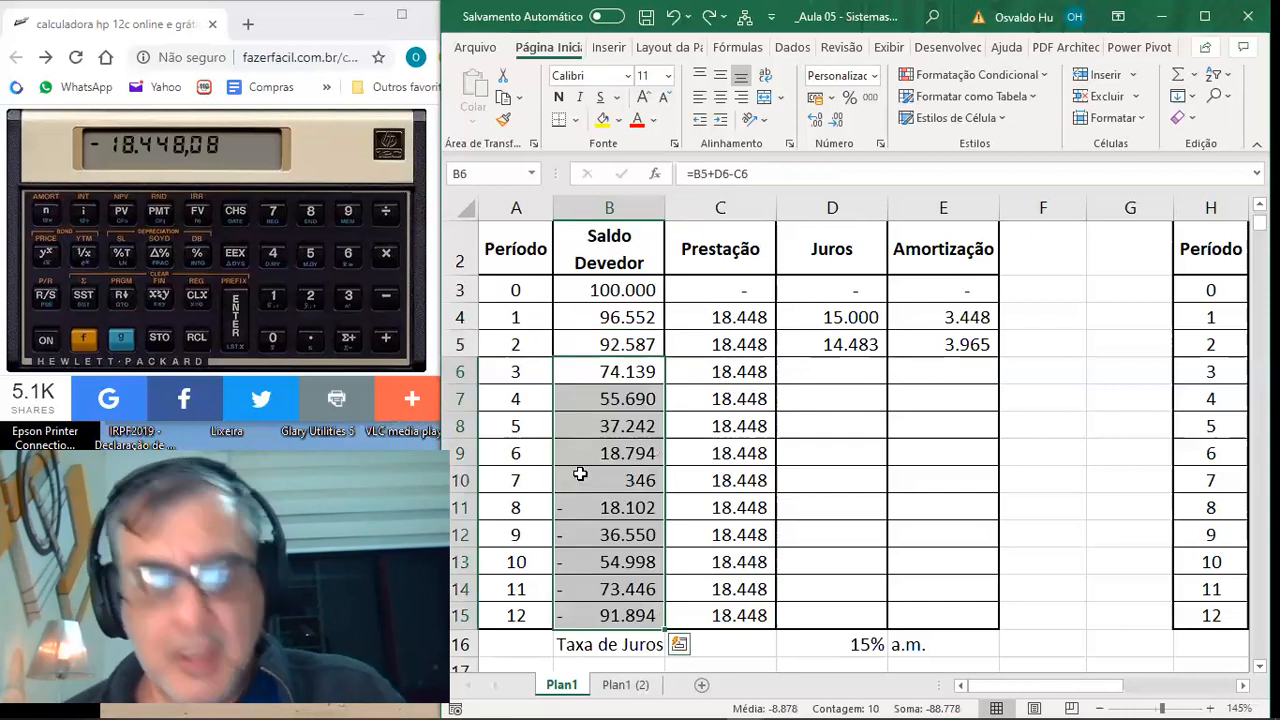
- Copy the Juros and Amortização formulas from D5:E5 to D6:E15 for periods 3 to 12
key("Up")
key("Right")
key("Right")
key("shift+Right")
key("ctrl+c")
key("Down")
key("shift+Down")
key("shift+Down")
key("shift+Down")
key("shift+Down")
key("shift+Down")
key("shift+Down")
key("shift+Down")
key("shift+Down")
key("shift+Down")
key("shift+Right")
key("ctrl+v")
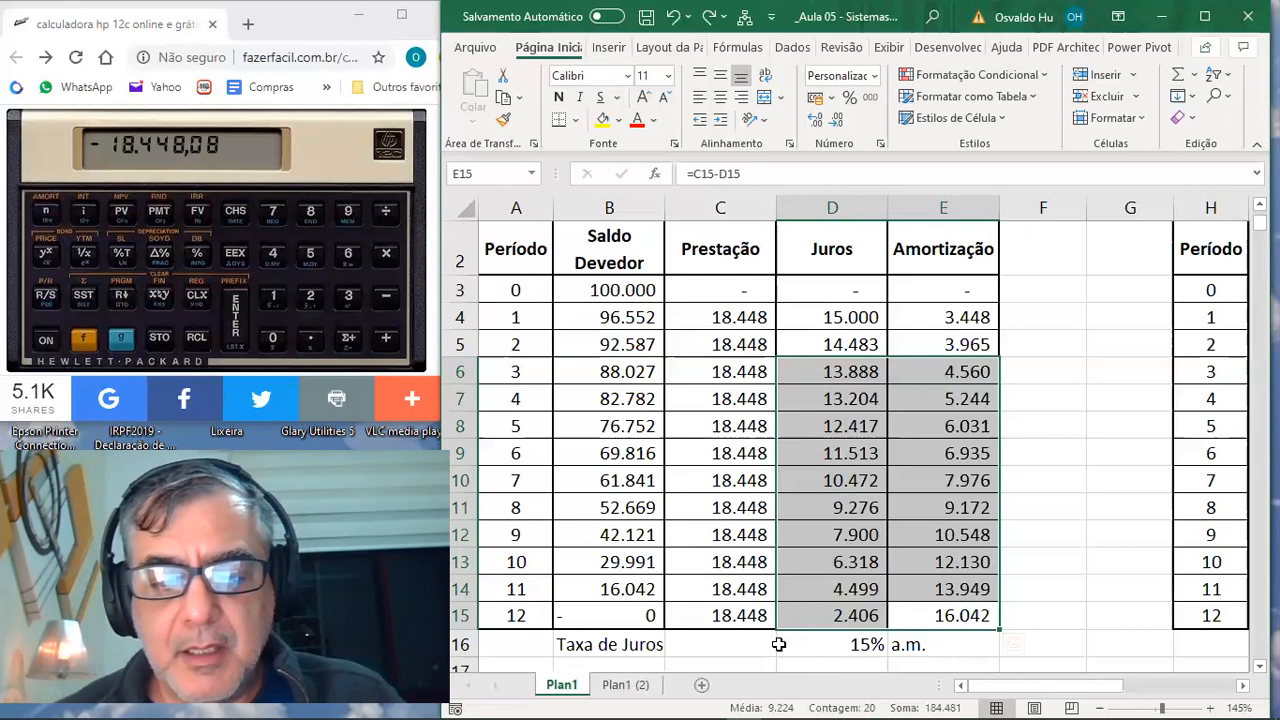
- Switch to the PowerPoint presentation and examine the slides on the Price system with a grace period (COM CARÊNCIA, 15% a.a.)
mouse_move(470, 697)
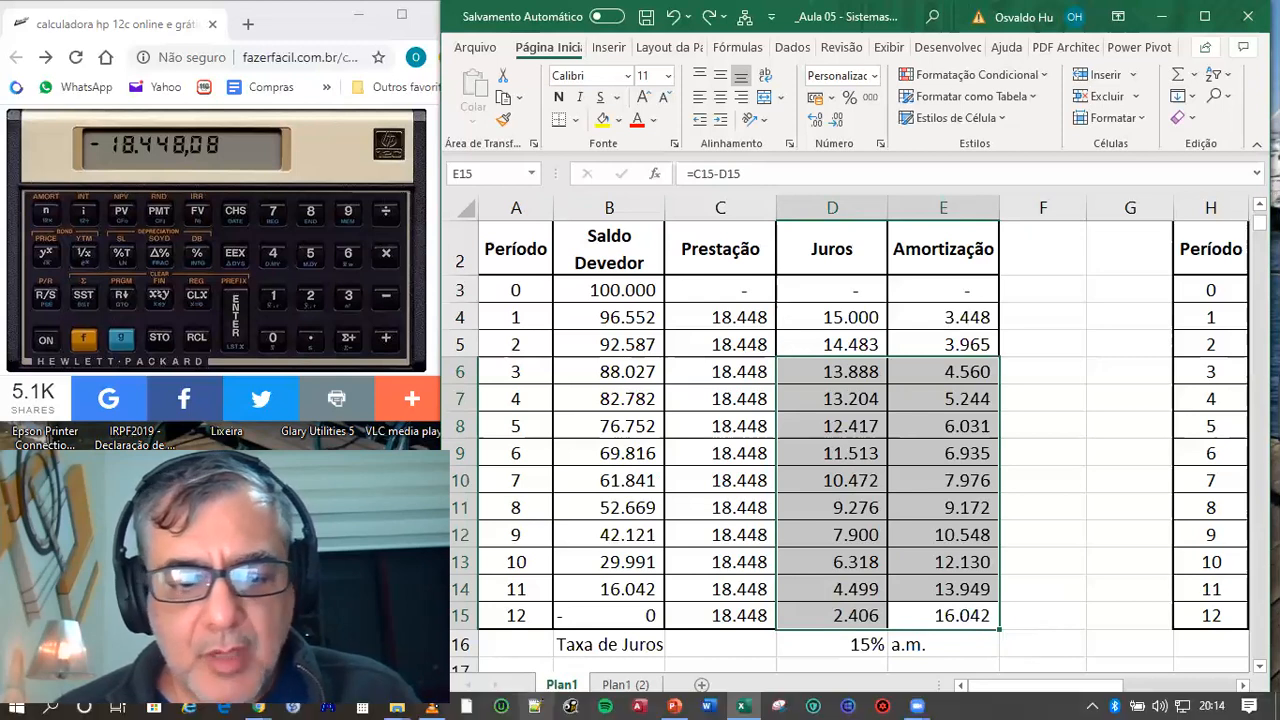
left_click(679, 698)
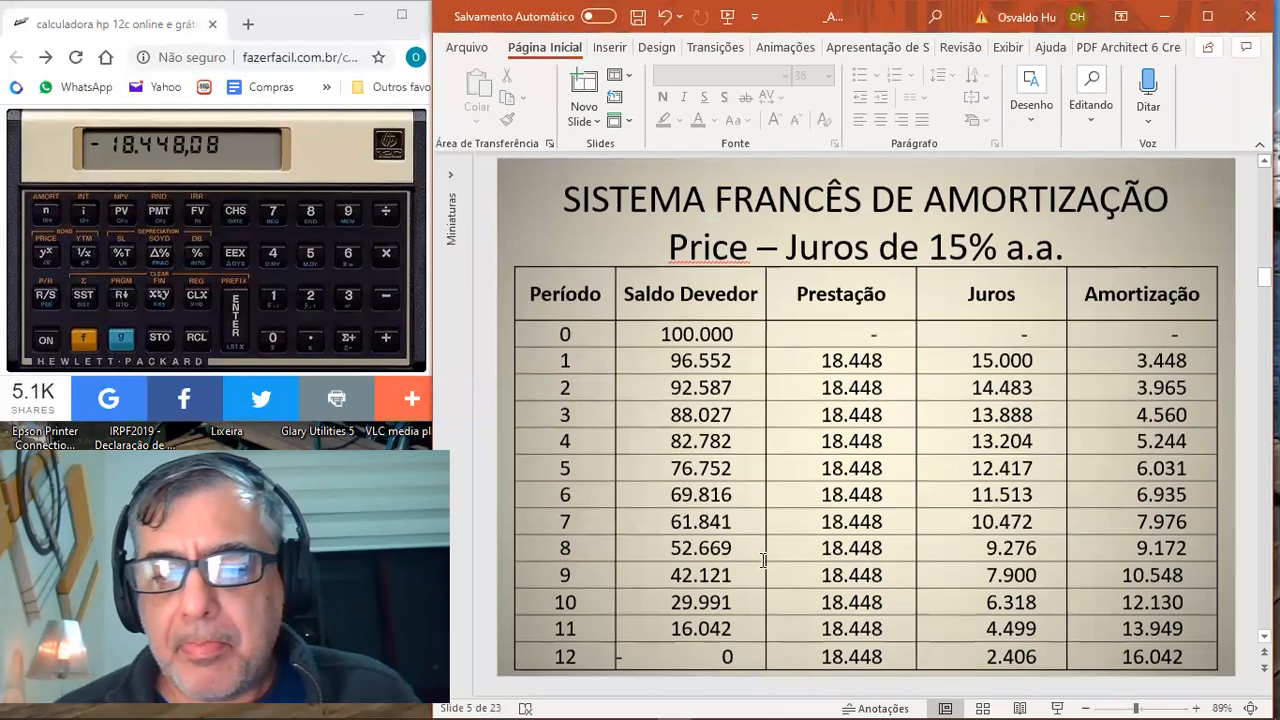
scroll(763, 560, "down", 1)
scroll(763, 560, "down", 3)
scroll(763, 560, "up", 2)
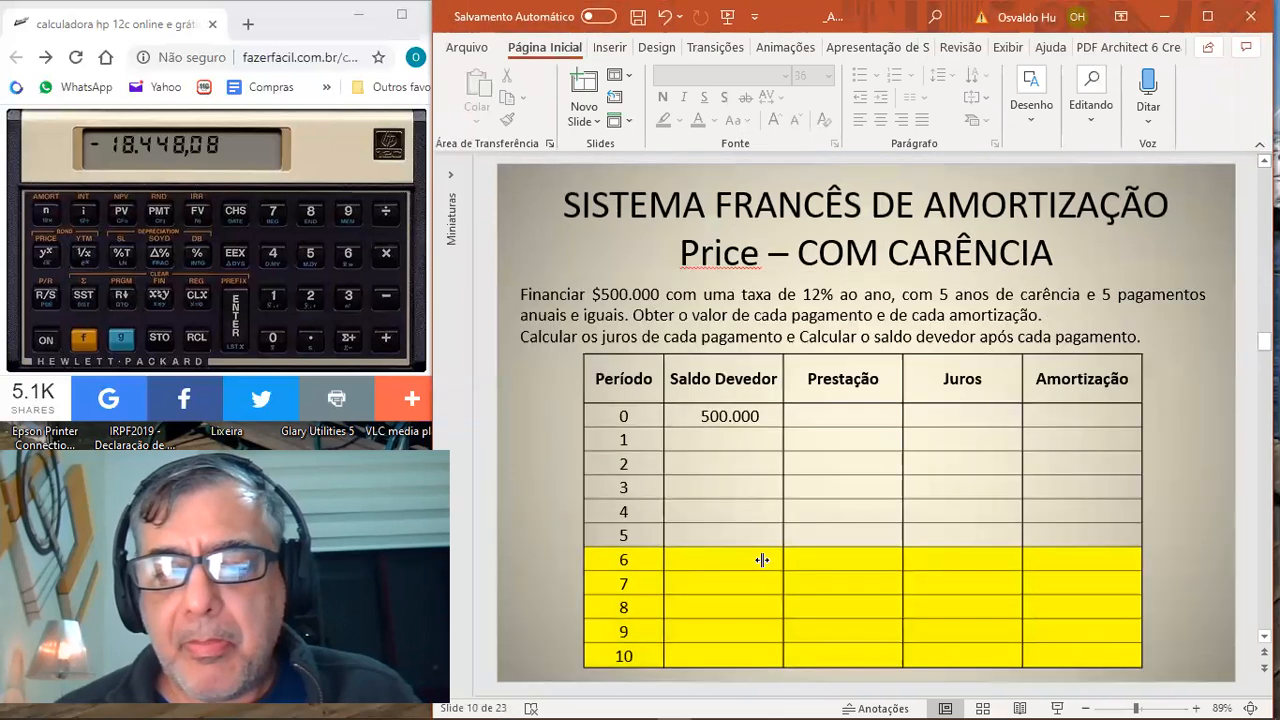
scroll(763, 558, "down", 1)
scroll(763, 560, "up", 2)
scroll(763, 560, "down", 2)
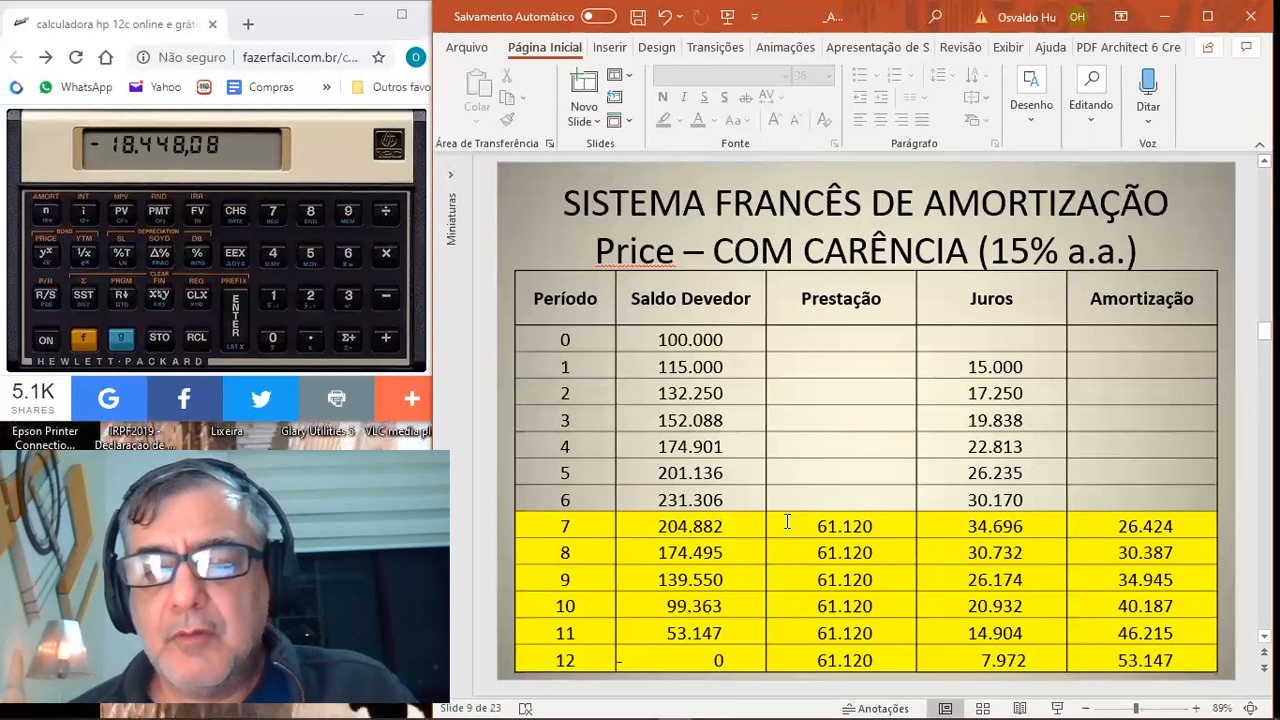
- Clear the HP 12C calculator's registers and enter 100.000 as the present value (PV)
left_click(92, 336)
left_click(198, 294)
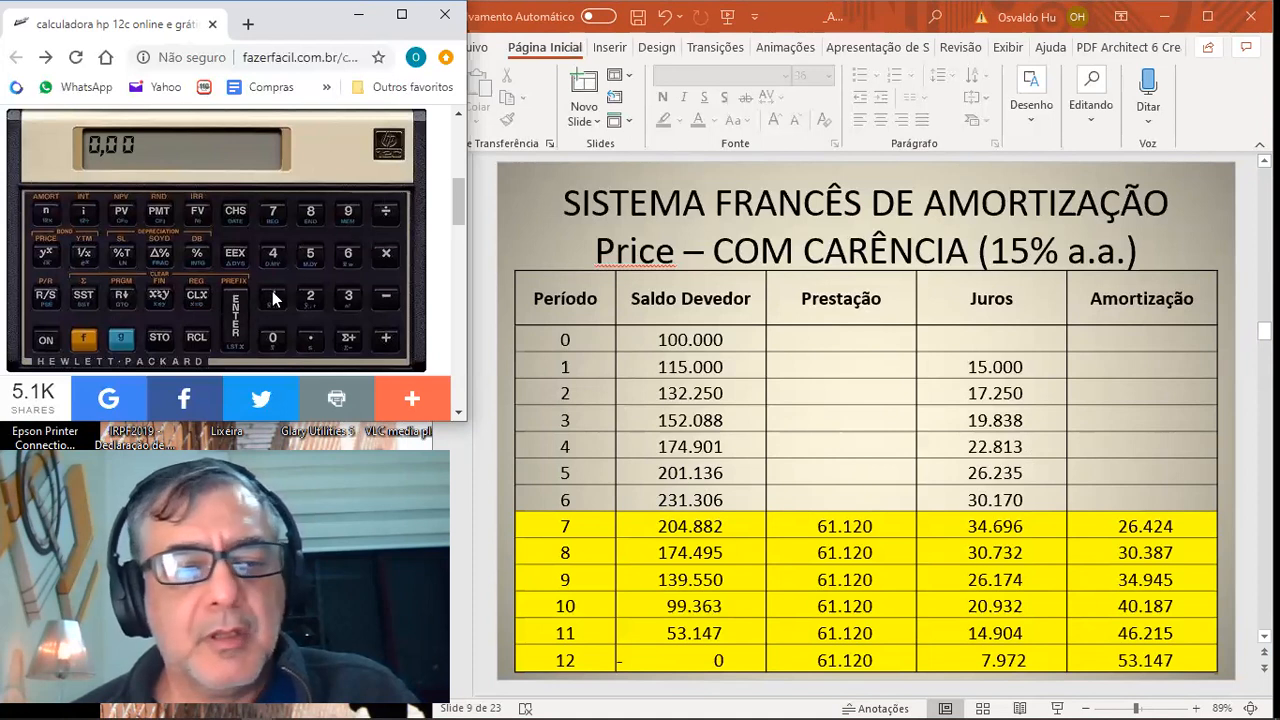
left_click(268, 334)
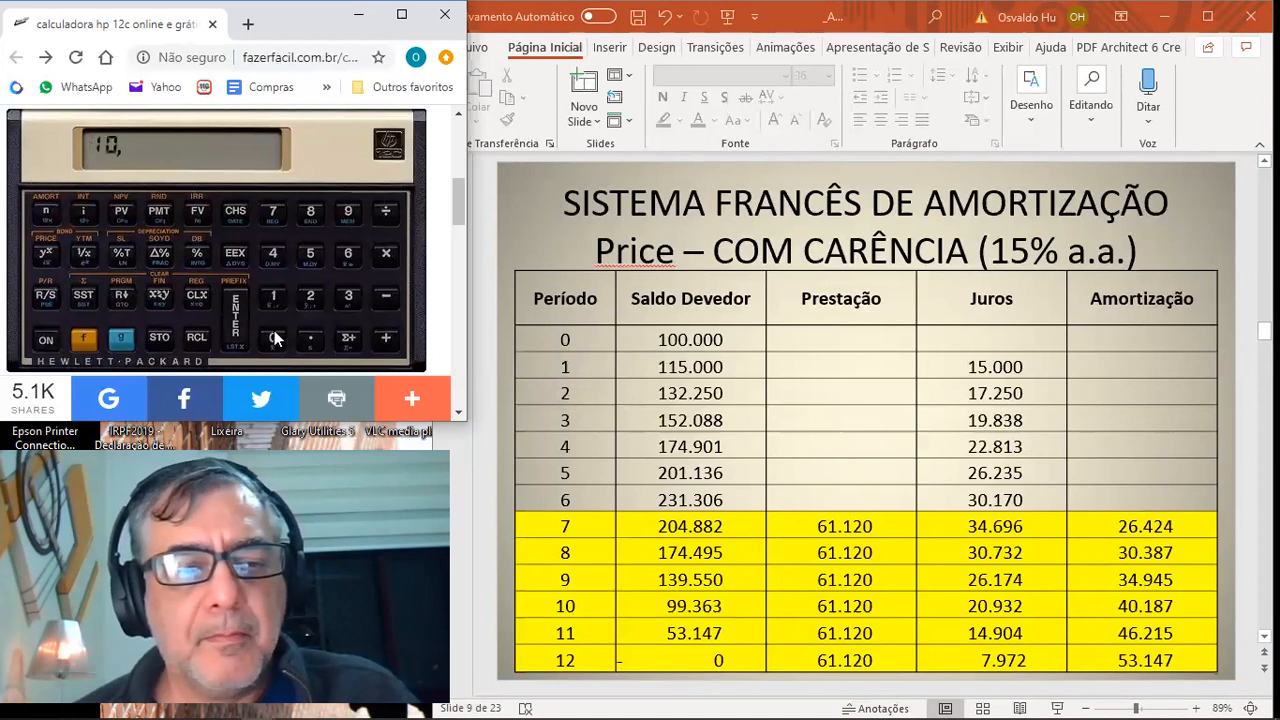
left_click(277, 339)
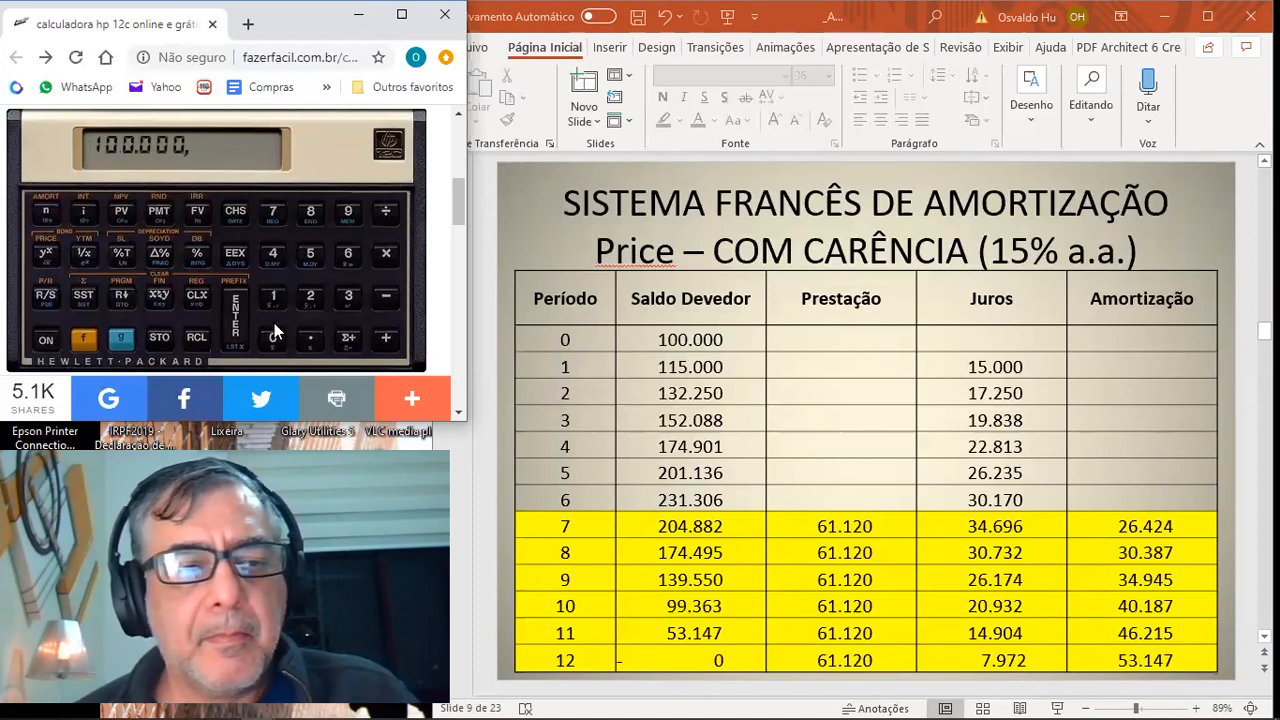
left_click(121, 213)
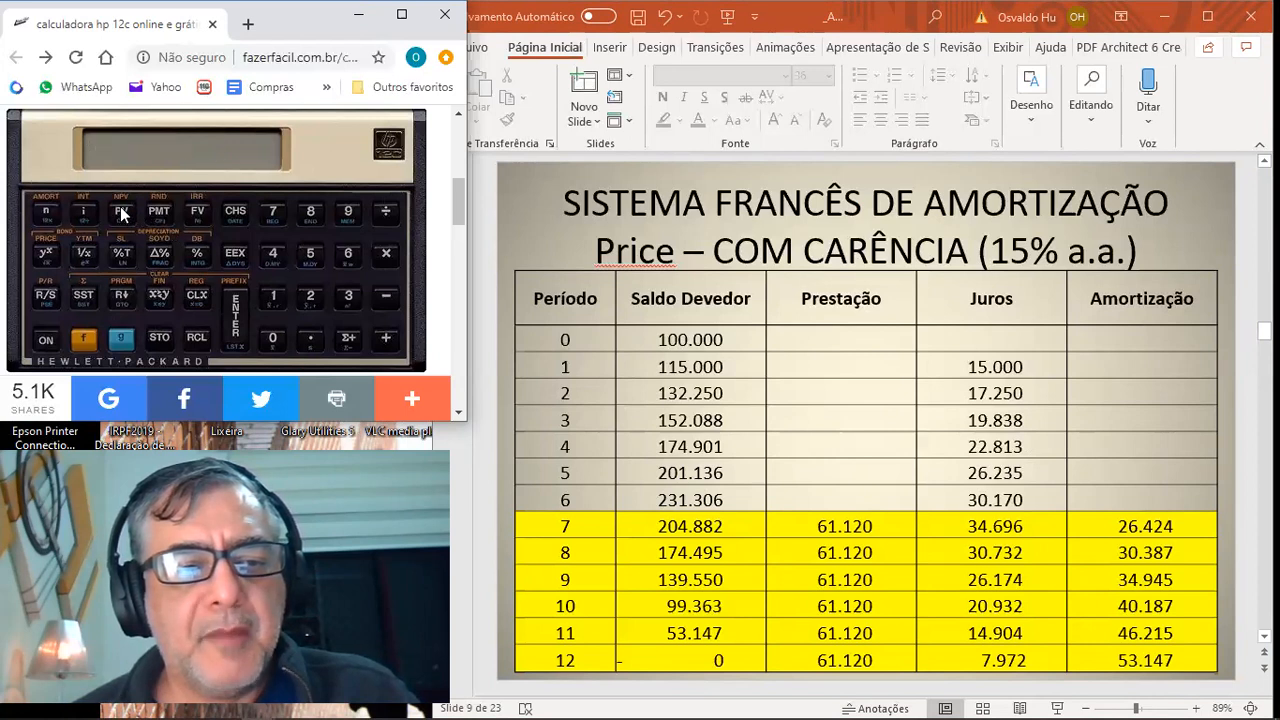
- Enter an interest rate of 15 and 6 periods on the HP 12C and solve for the future value (FV)
left_click(273, 295)
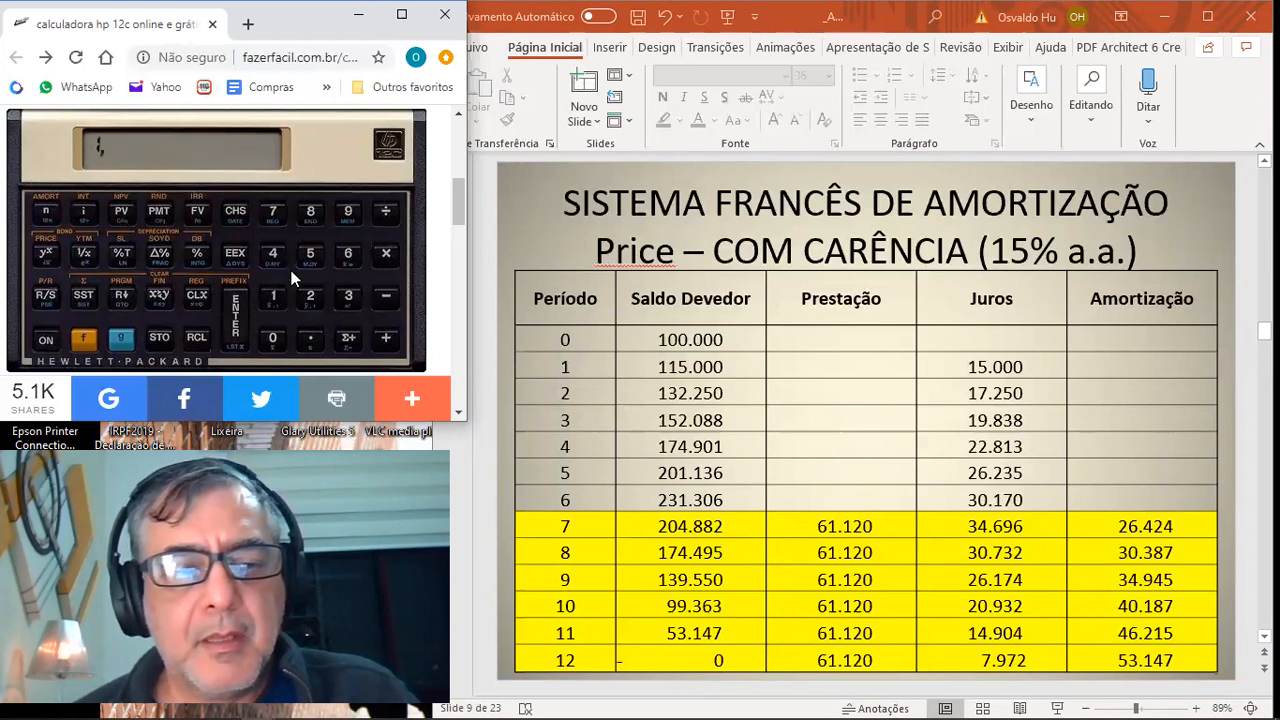
left_click(309, 256)
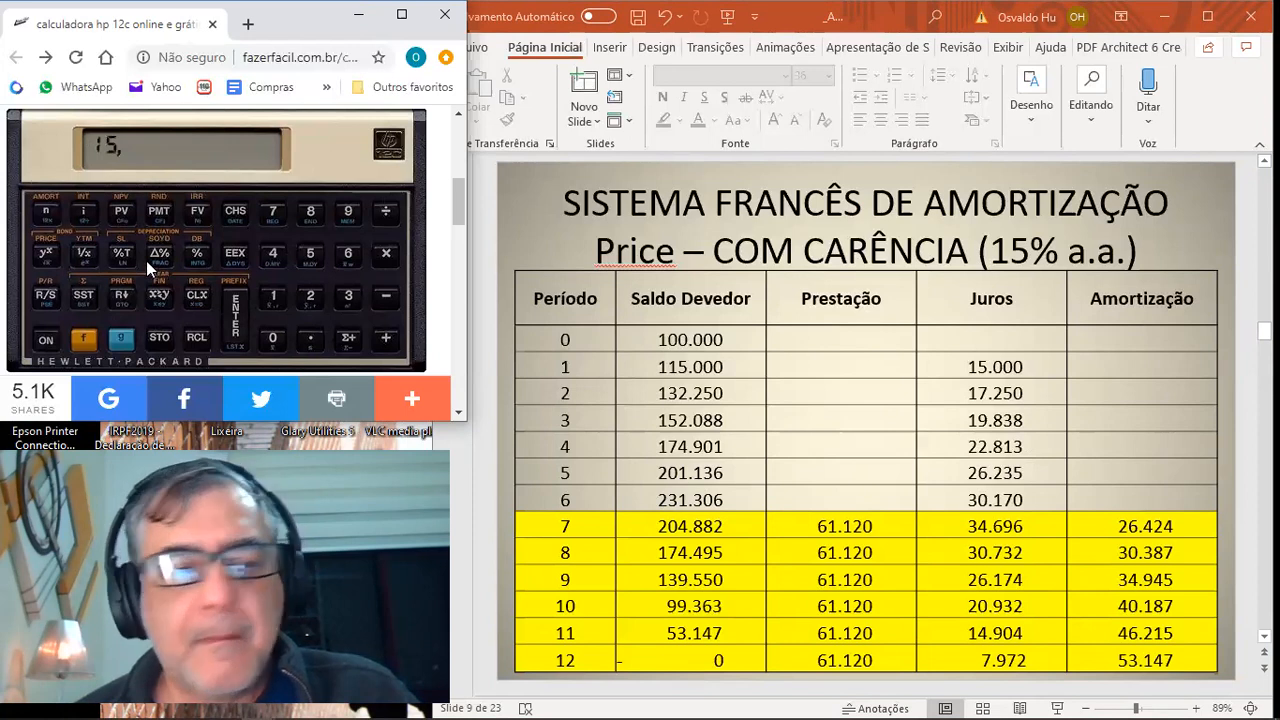
left_click(83, 214)
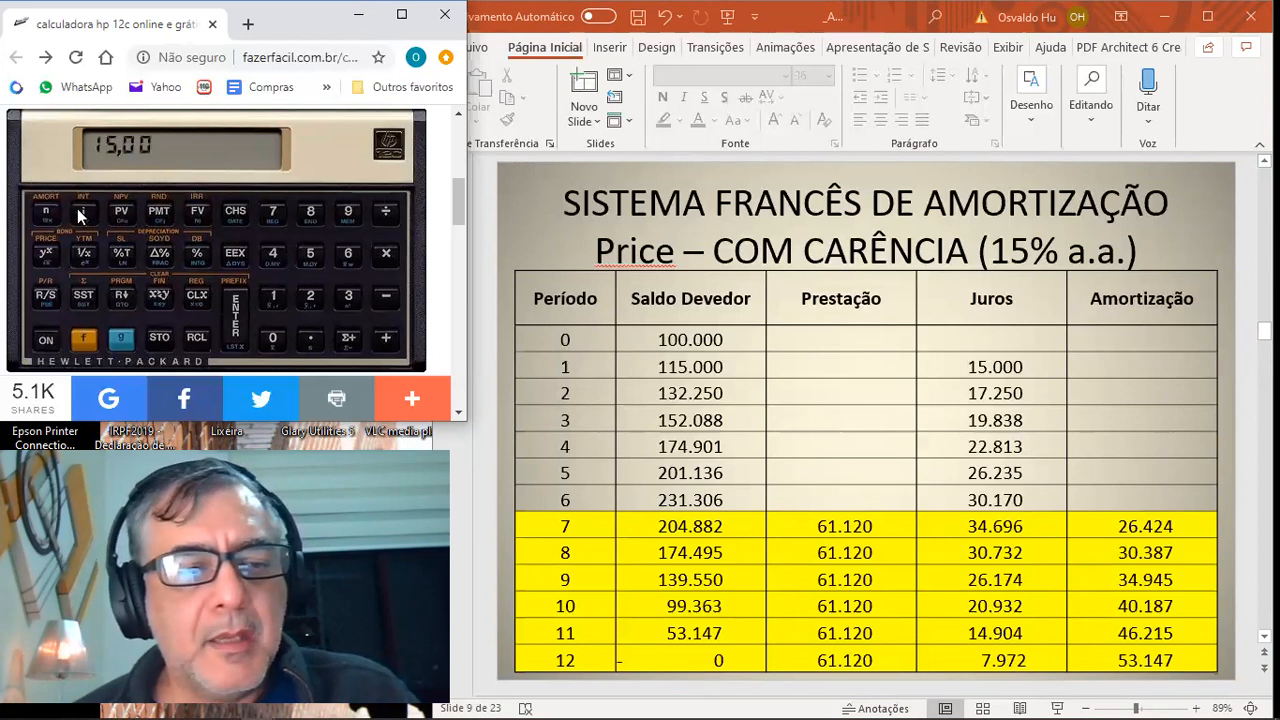
left_click(349, 256)
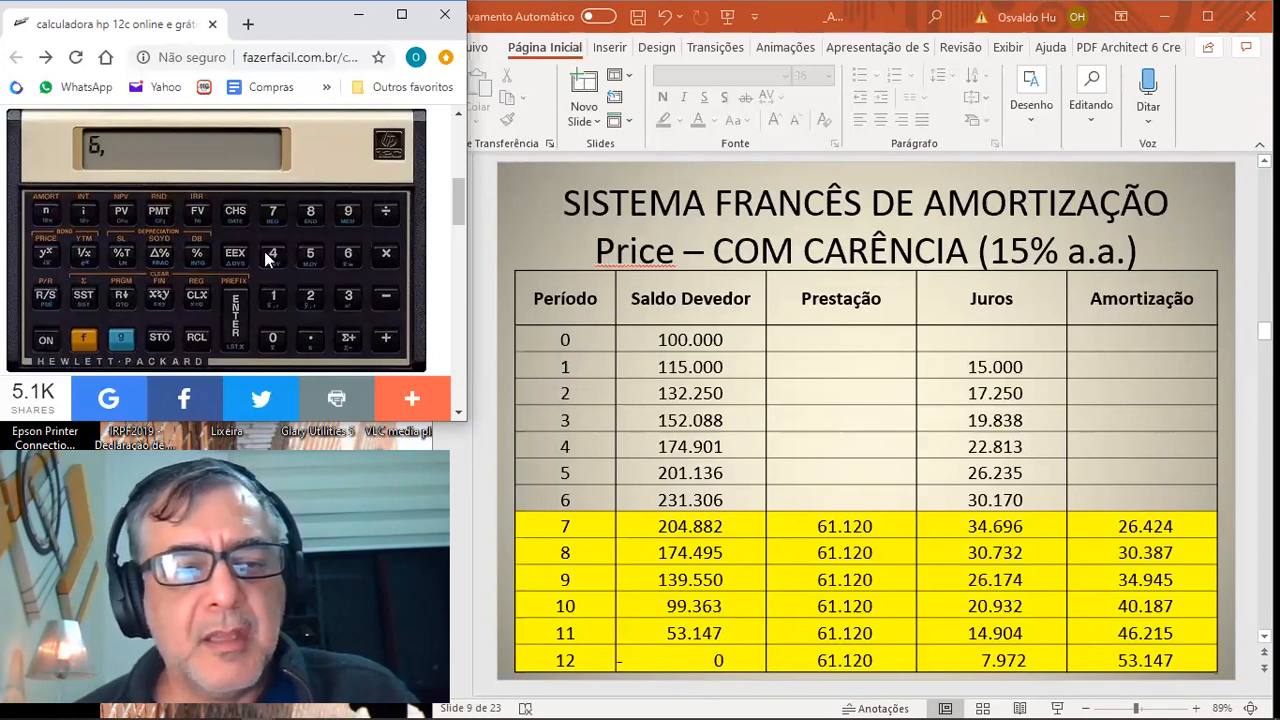
left_click(44, 214)
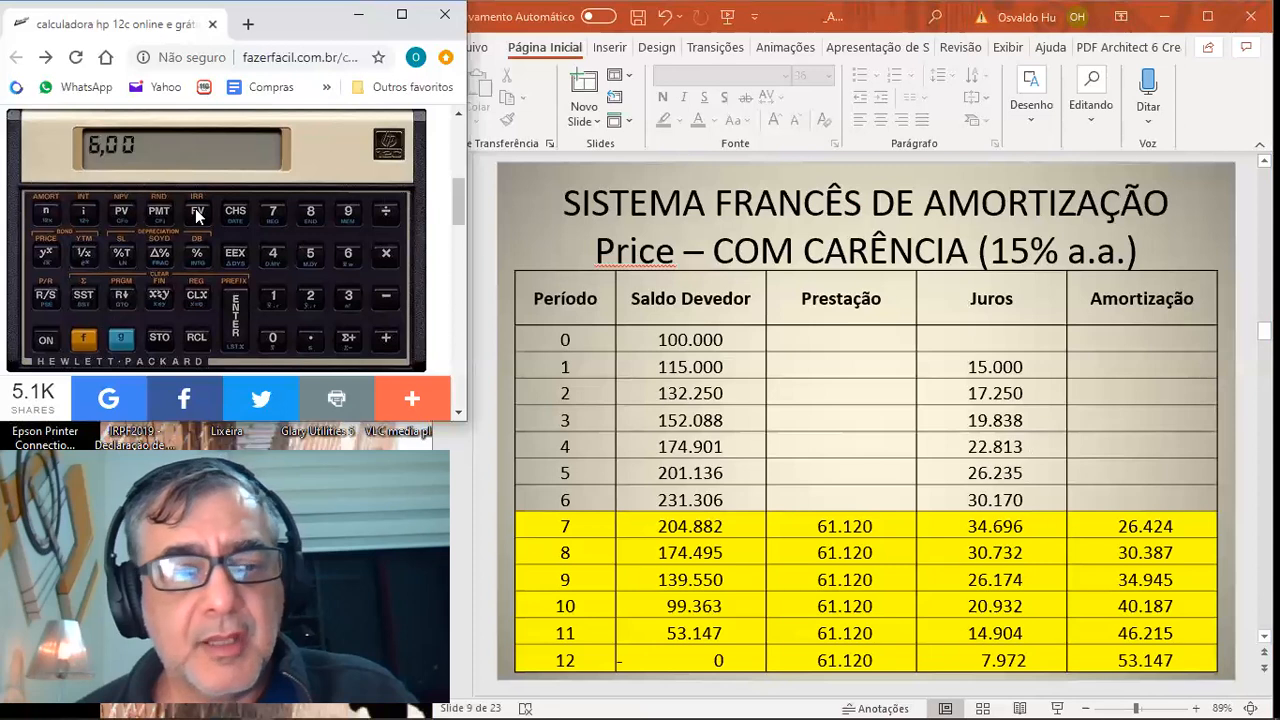
left_click(198, 216)
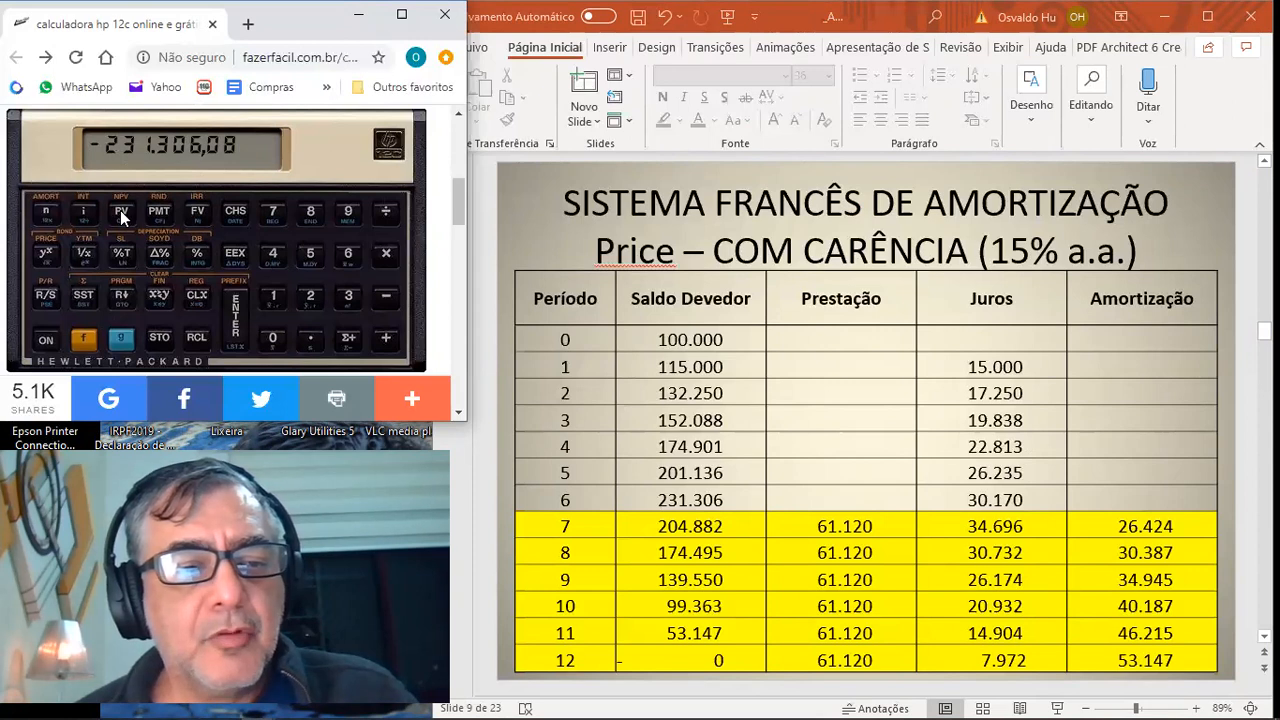
- Store the grace-period balance as a positive present value, set PMT and FV to 0, and solve for the payment (PMT)
left_click(238, 210)
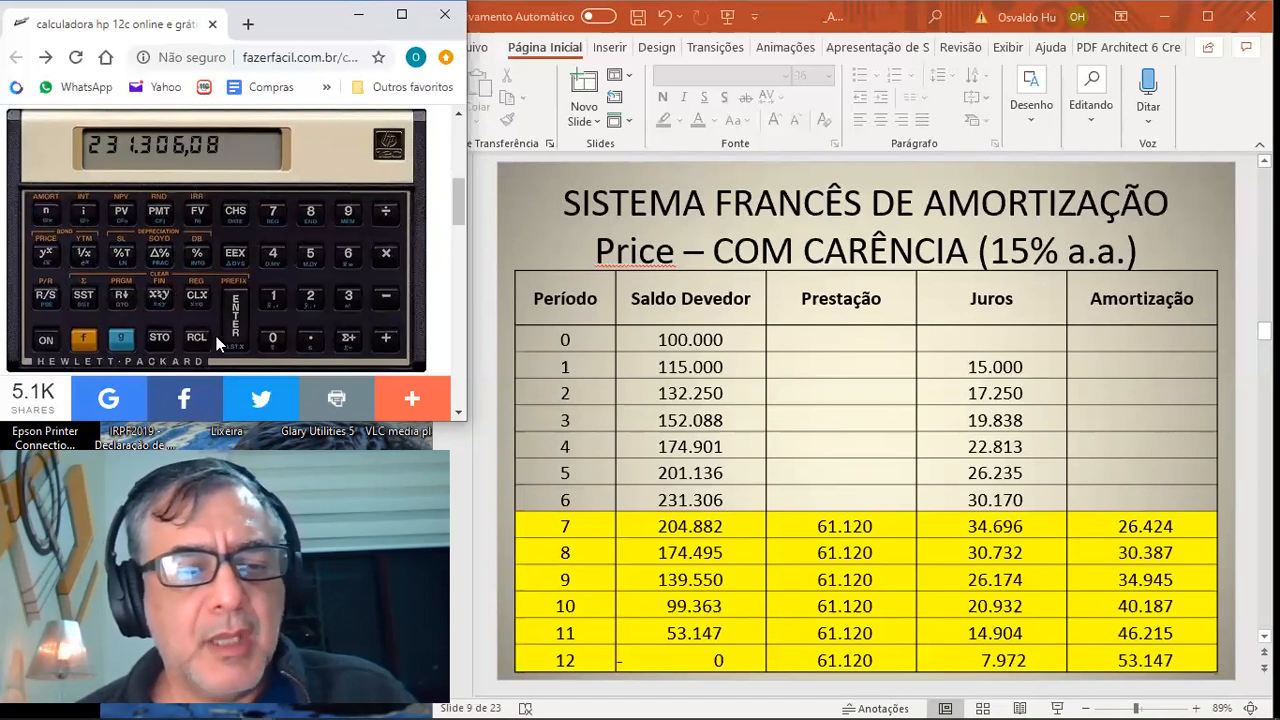
left_click(160, 212)
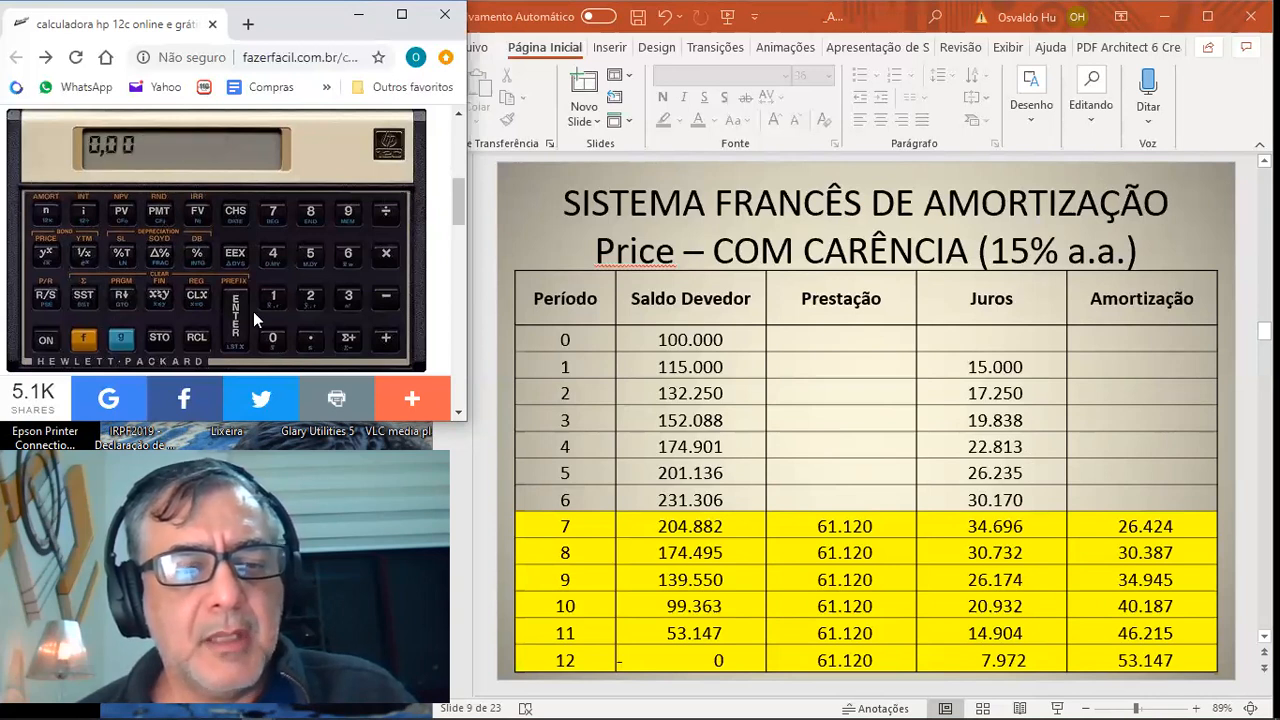
left_click(272, 338)
left_click(199, 213)
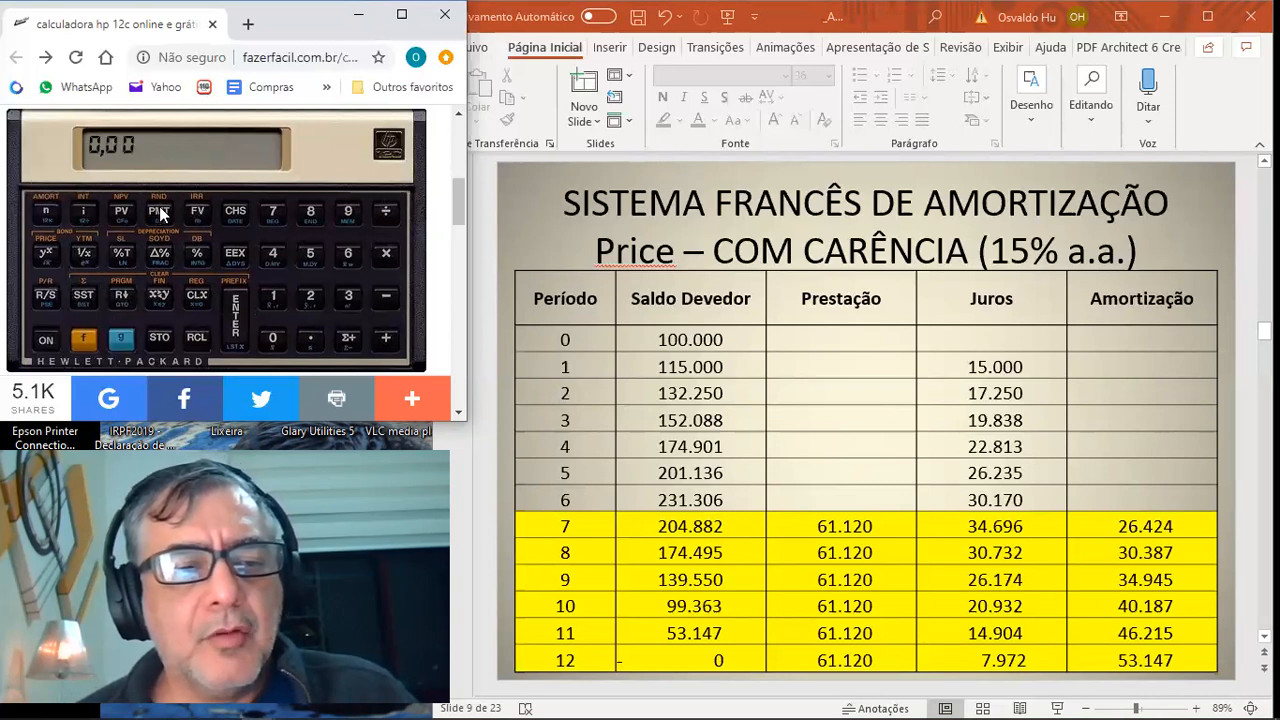
left_click(160, 213)
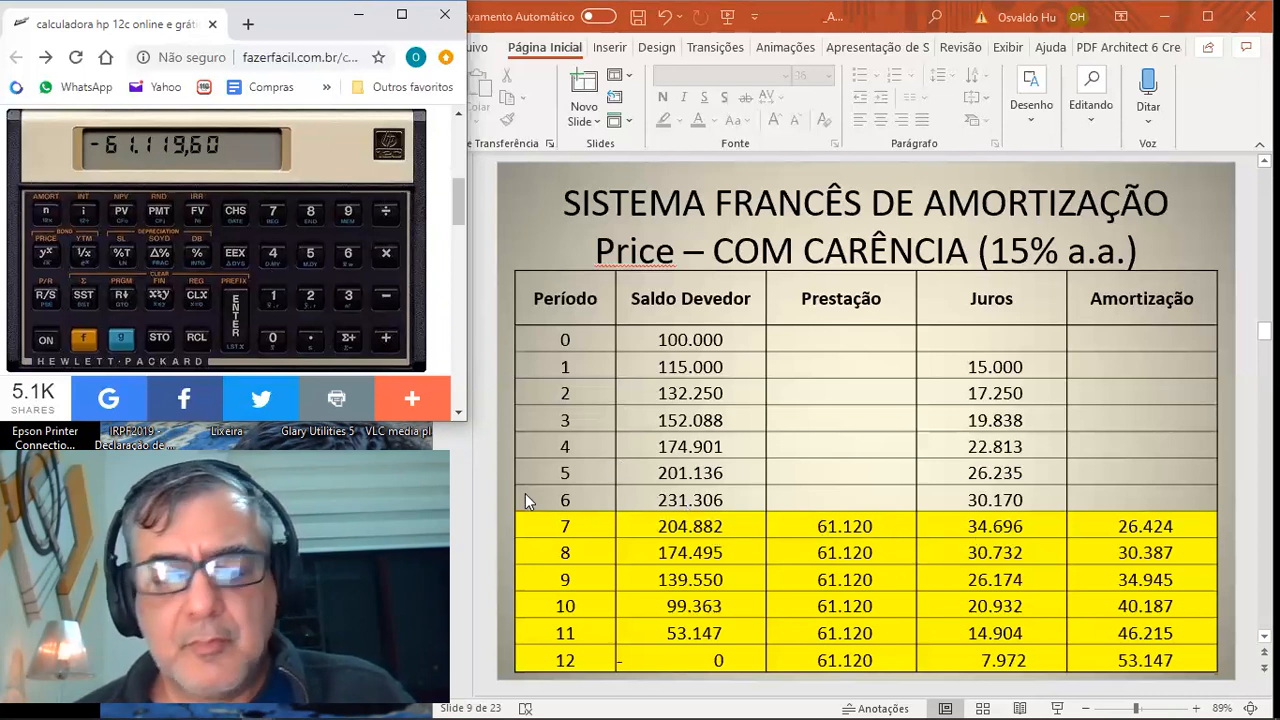
left_click(309, 297)
left_click(348, 296)
left_click(279, 296)
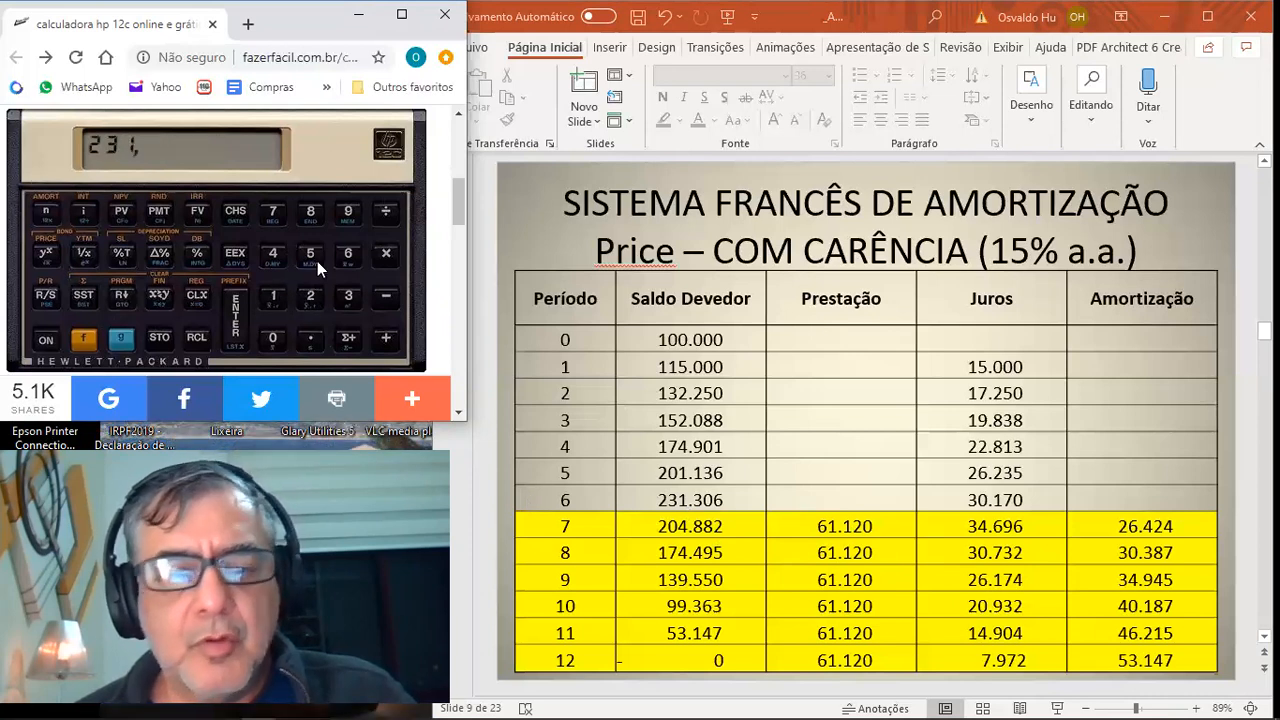
left_click(311, 211)
left_click(311, 211)
left_click(311, 297)
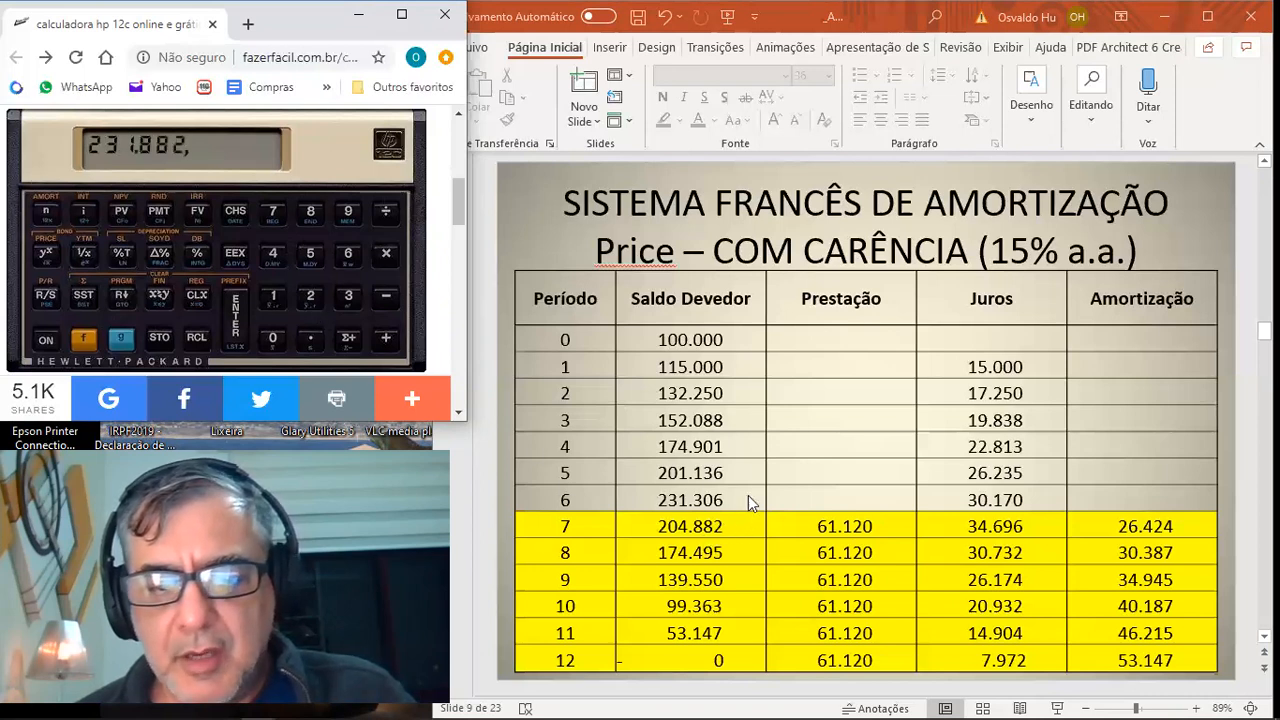
left_click(236, 313)
left_click(272, 296)
left_click(311, 254)
left_click(198, 253)
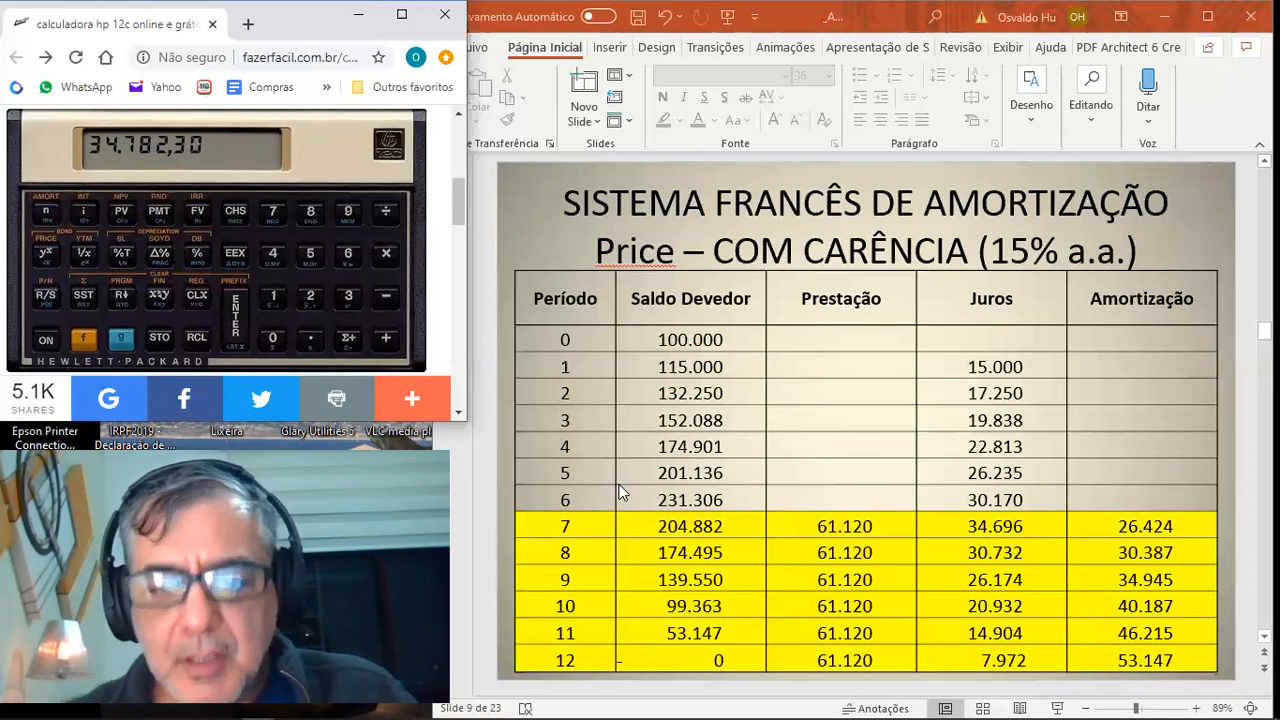
left_click(198, 297)
- Calculate 15% of 231.306 on the HP 12C to get the period 7 interest
left_click(310, 296)
left_click(349, 297)
left_click(274, 296)
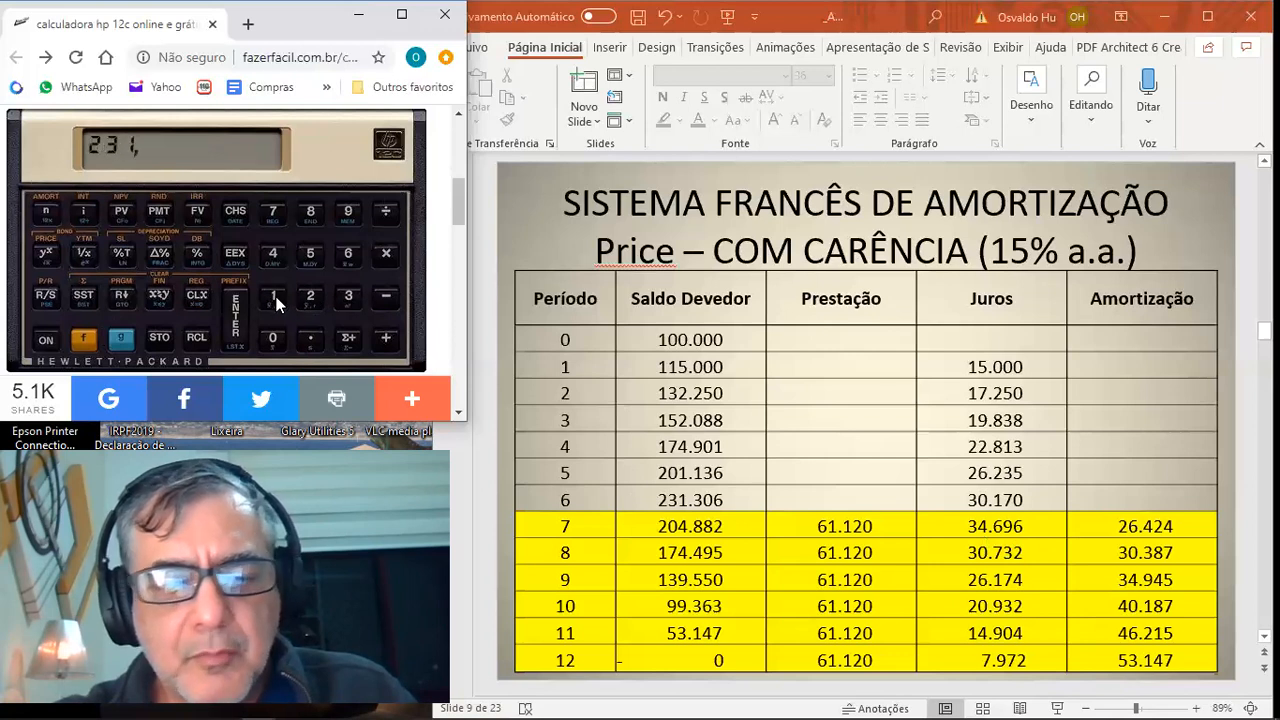
left_click(310, 338)
left_click(349, 297)
left_click(273, 338)
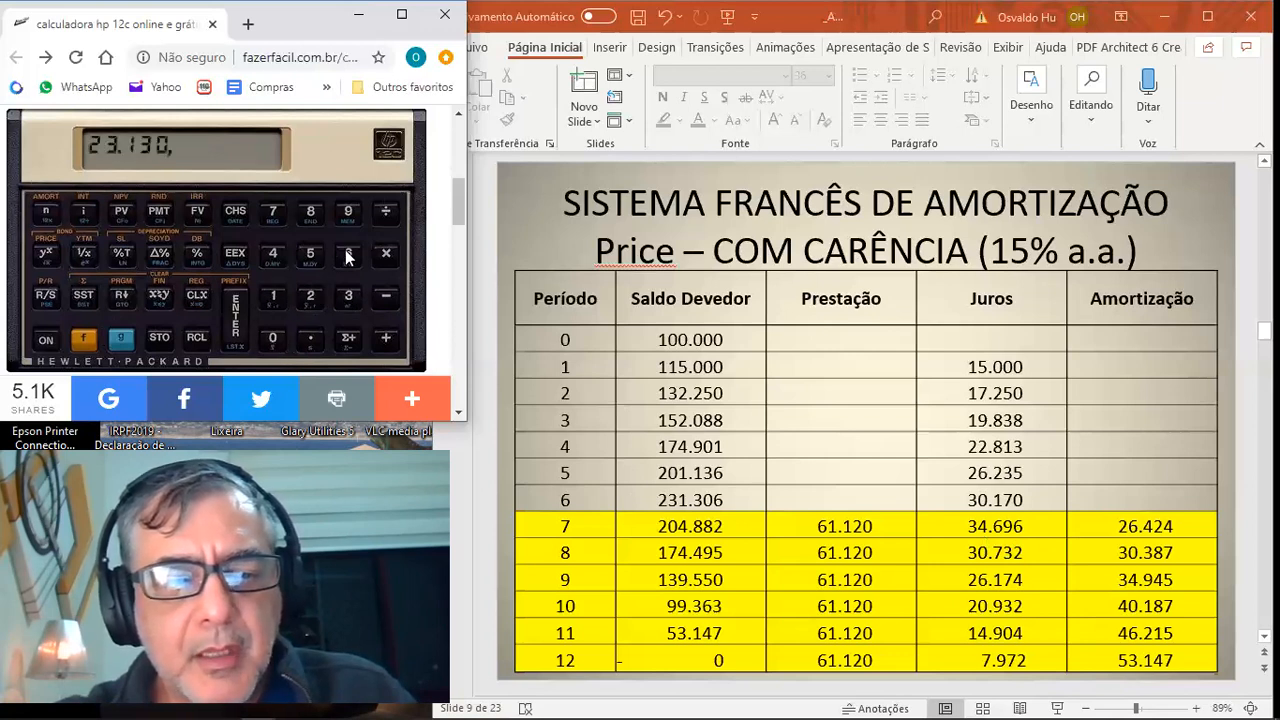
left_click(349, 255)
left_click(234, 296)
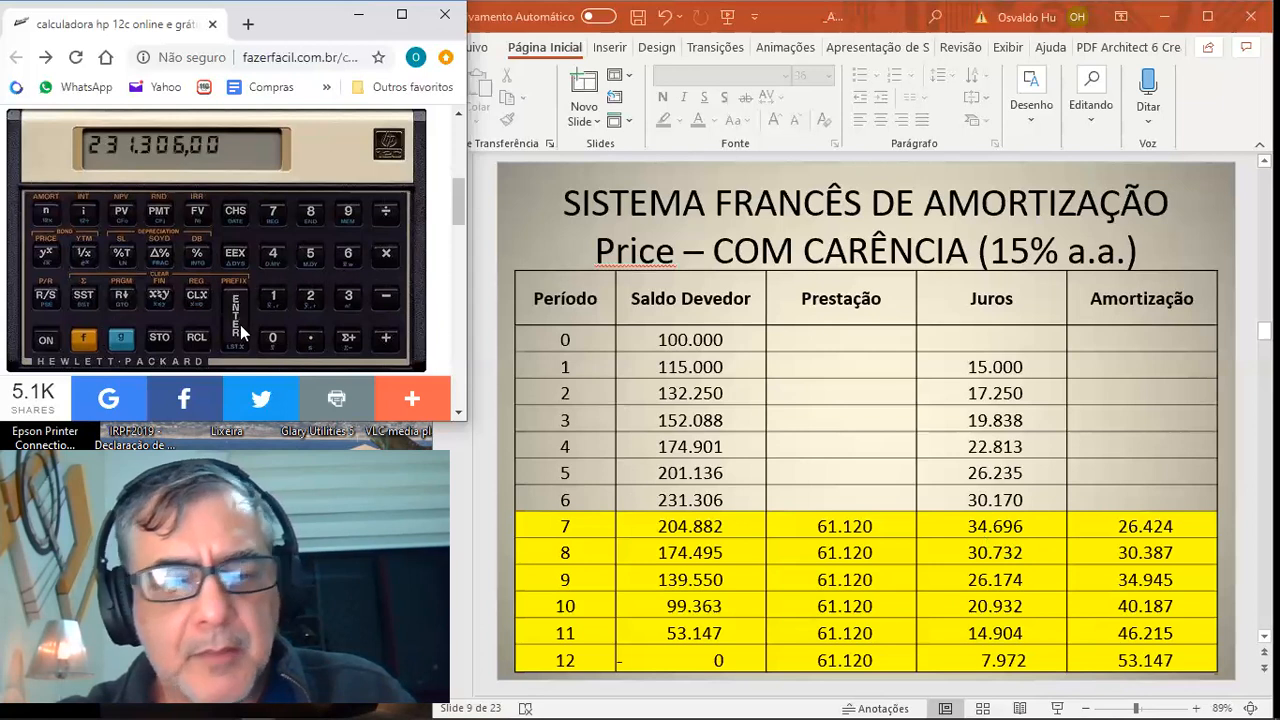
left_click(274, 296)
left_click(310, 255)
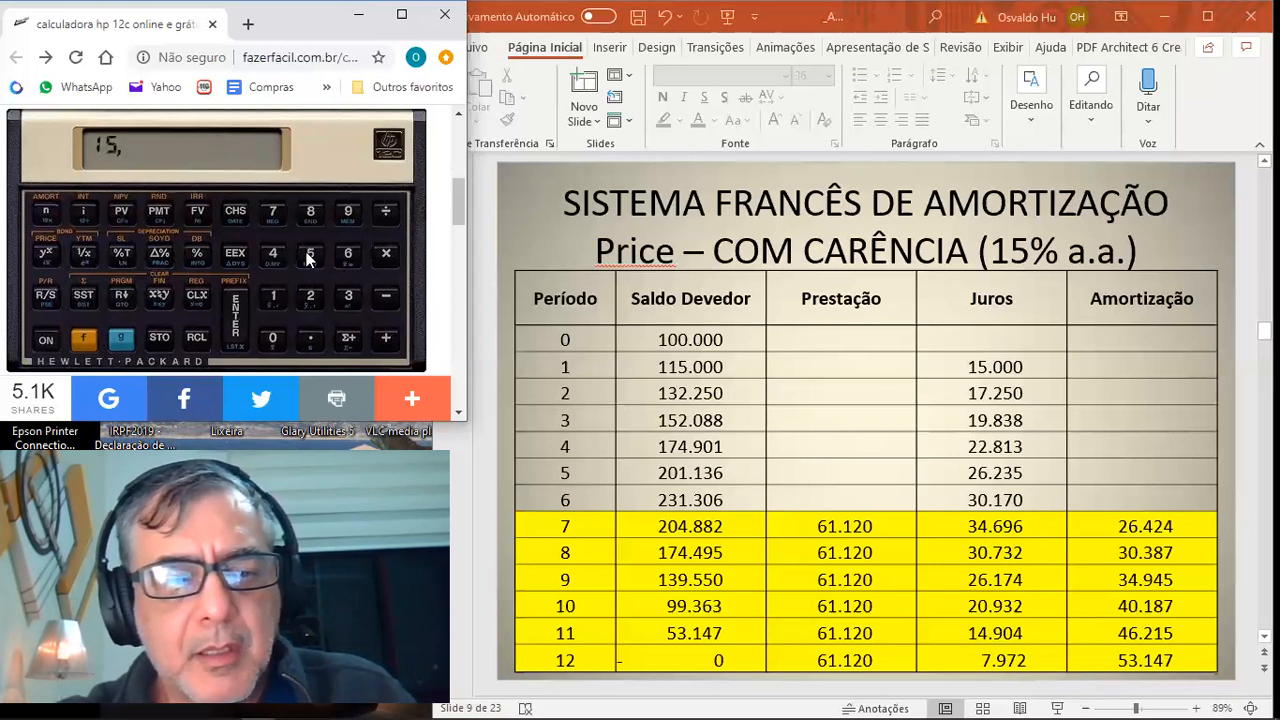
left_click(197, 253)
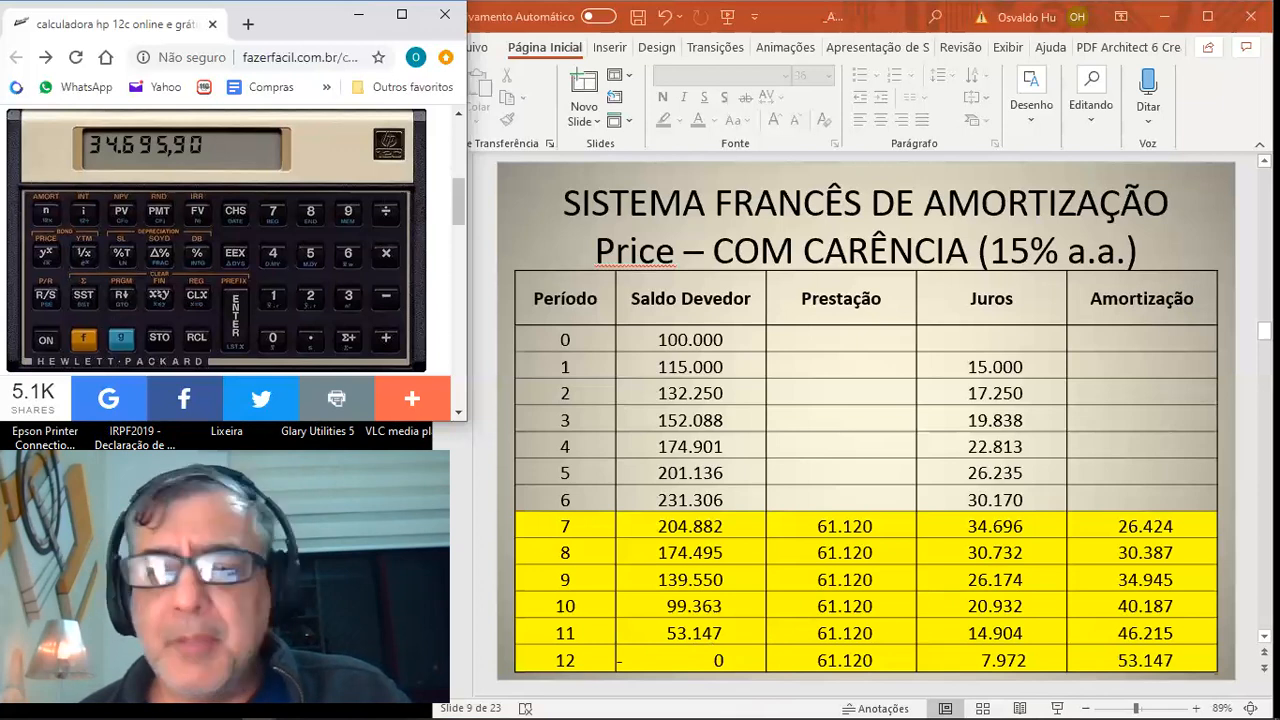
- Return to the presentation's Price slide showing the HP 12C AMORT key sequence for the $100.000 loan
left_click(1228, 420)
scroll(1228, 420, "up", 2)
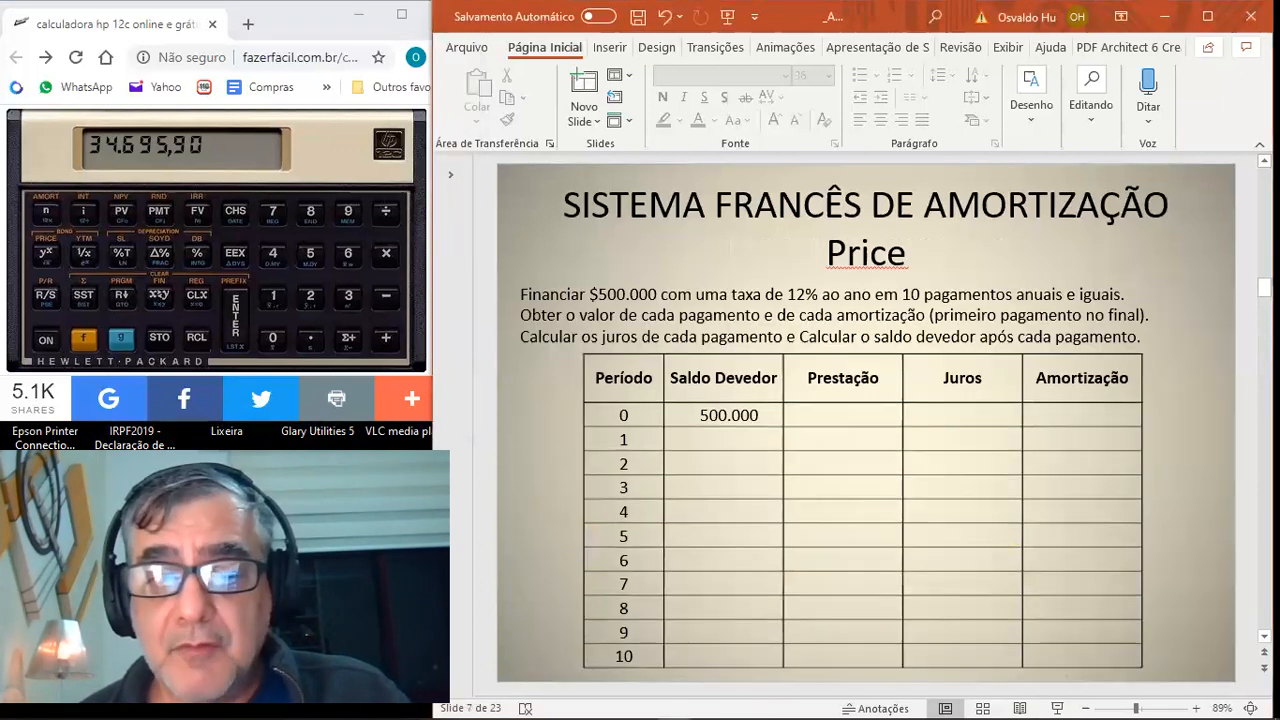
scroll(866, 420, "up", 2)
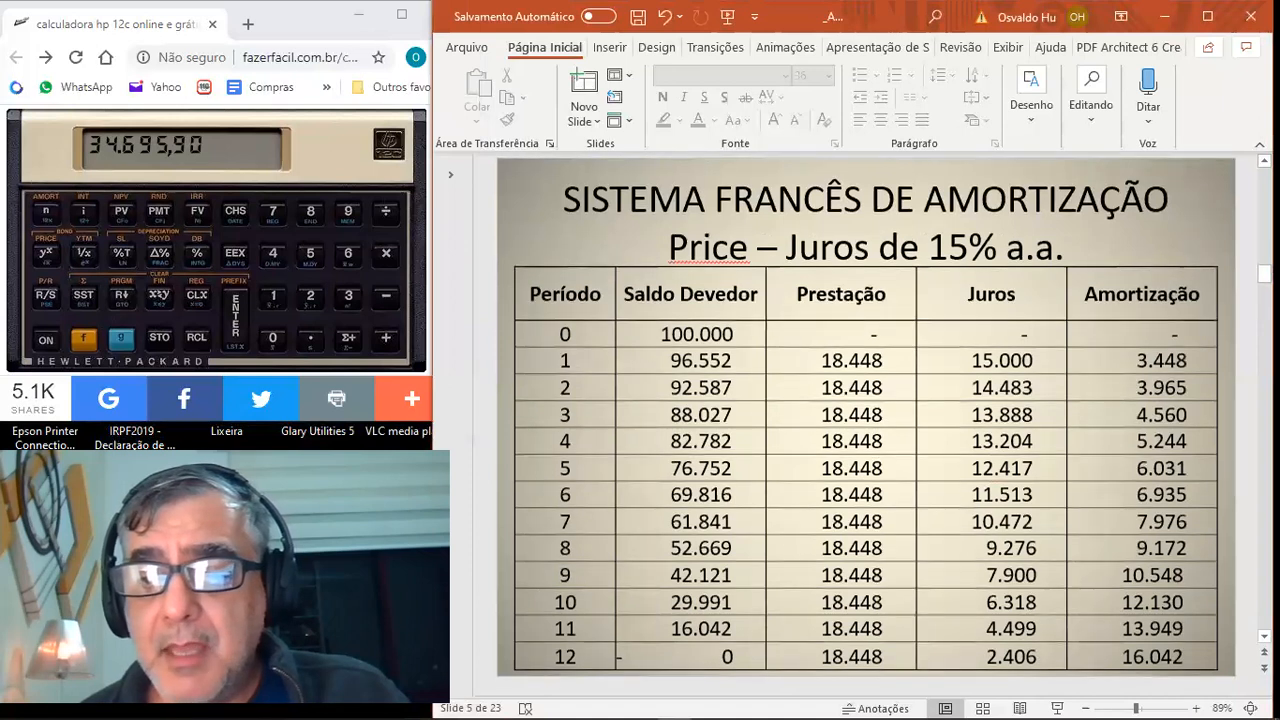
scroll(1050, 385, "down", 1)
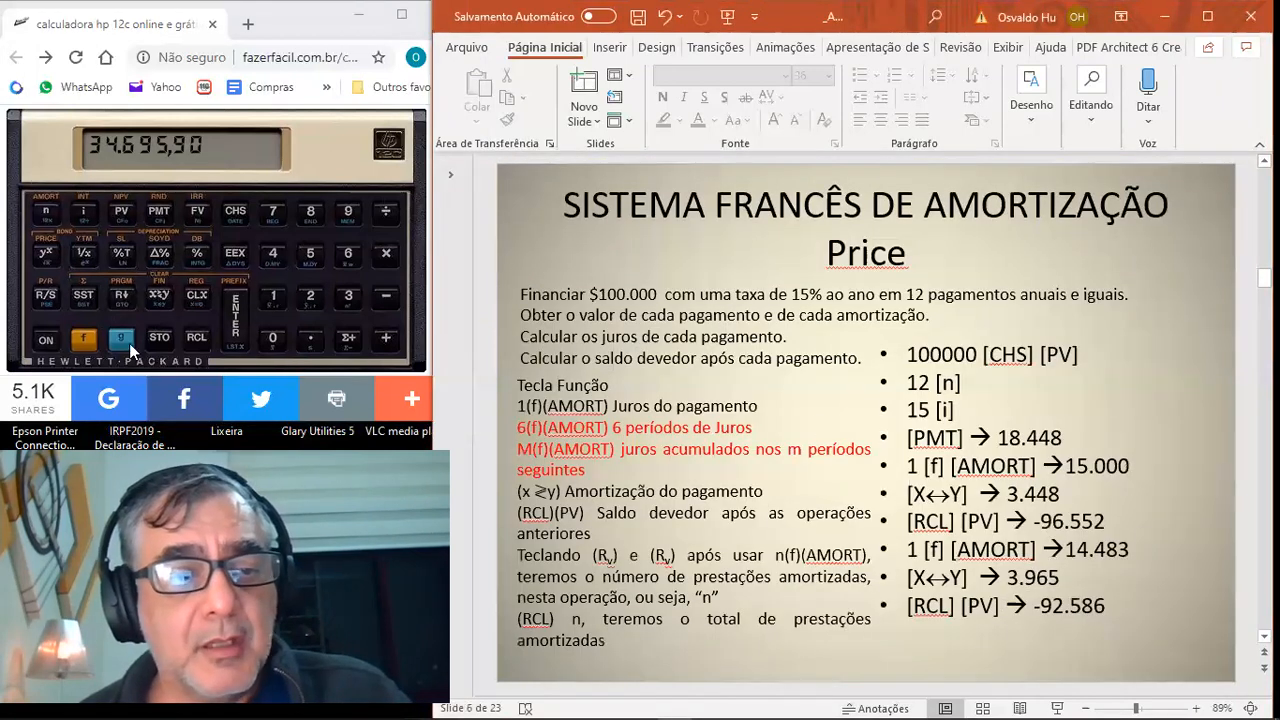
- Clear the HP 12C display and enter 100.000 as the present value (PV)
left_click(195, 296)
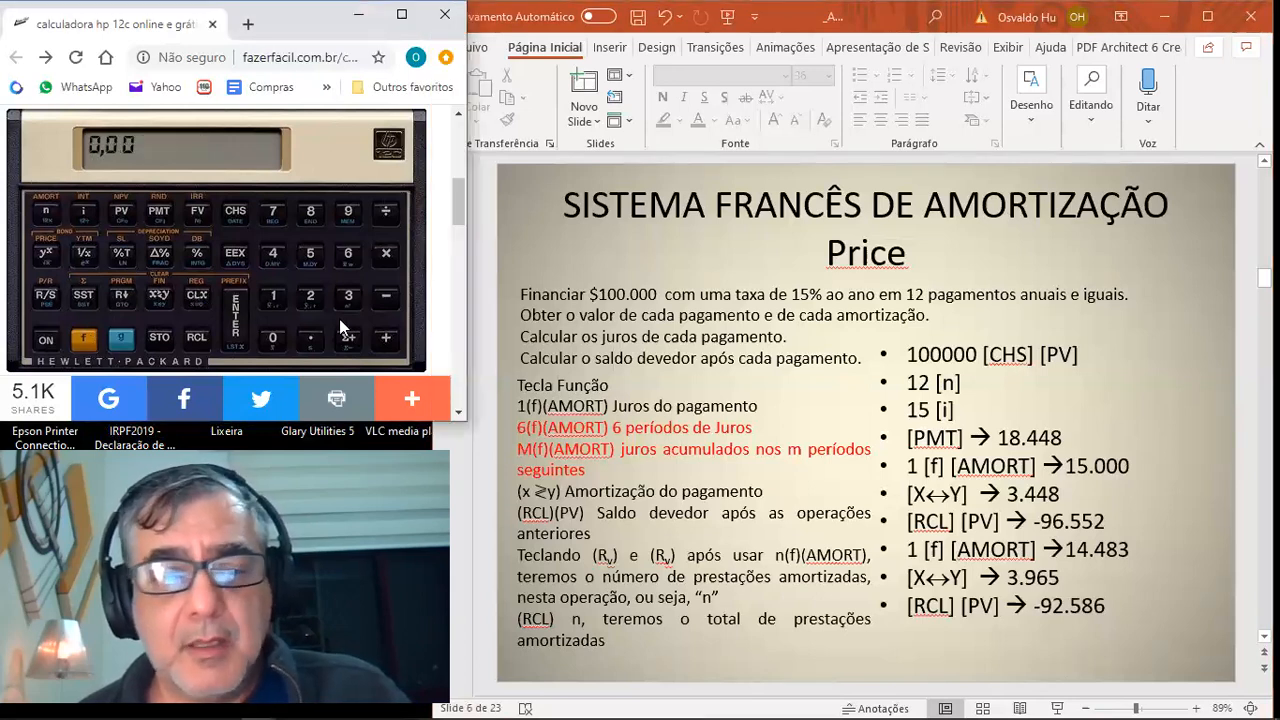
left_click(274, 298)
left_click(274, 341)
left_click(274, 341)
left_click(274, 341)
left_click(274, 341)
left_click(274, 341)
left_click(124, 212)
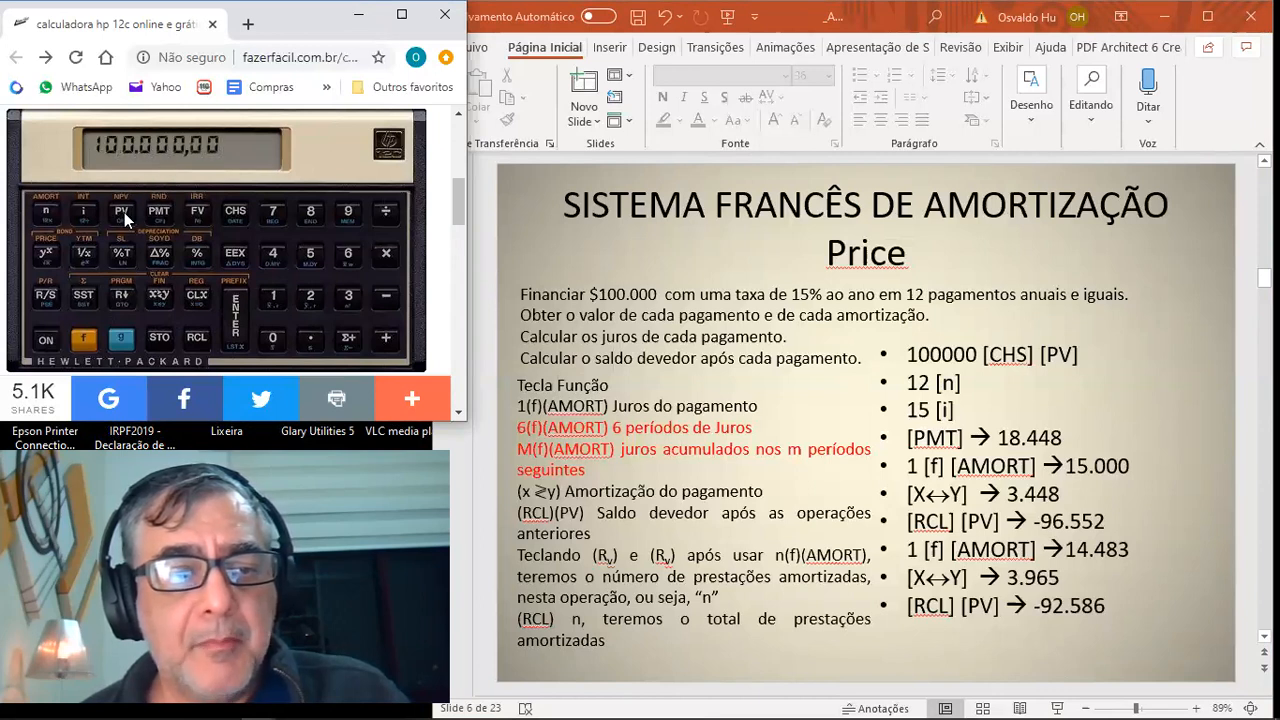
- Enter an interest rate of 15 and 12 periods on the HP 12C and solve for the payment (PMT)
left_click(273, 298)
left_click(310, 254)
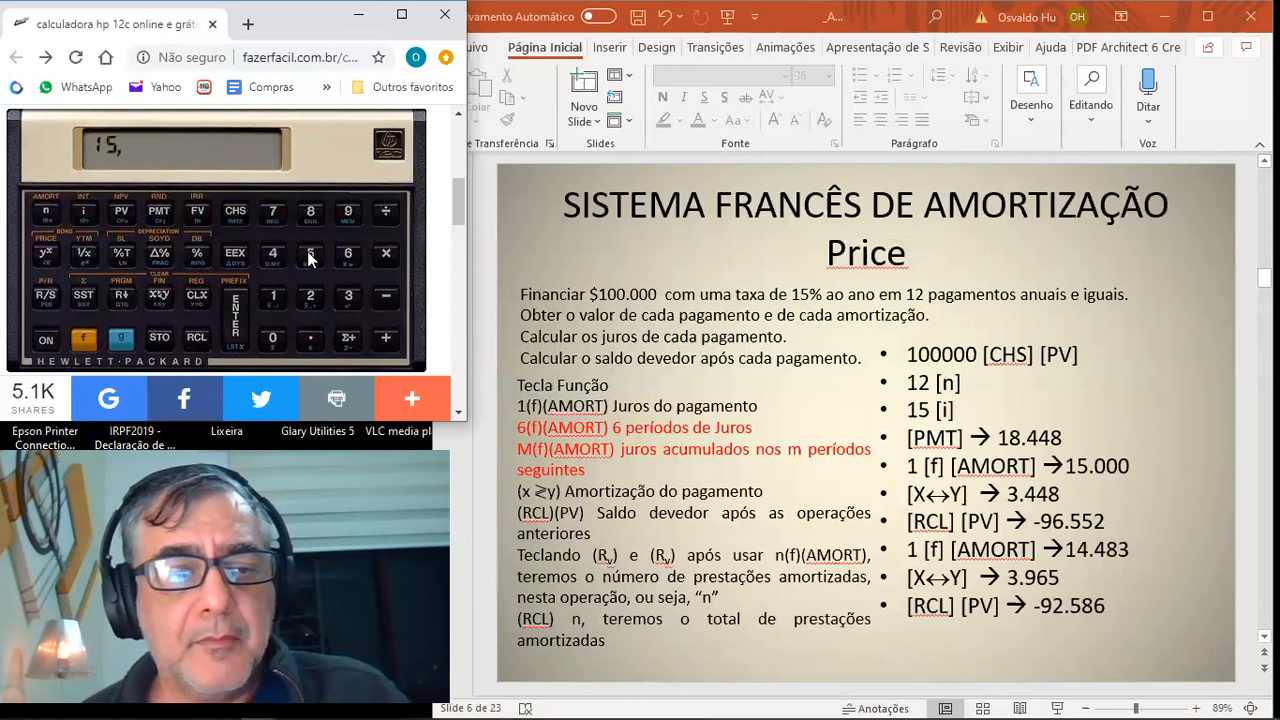
left_click(86, 213)
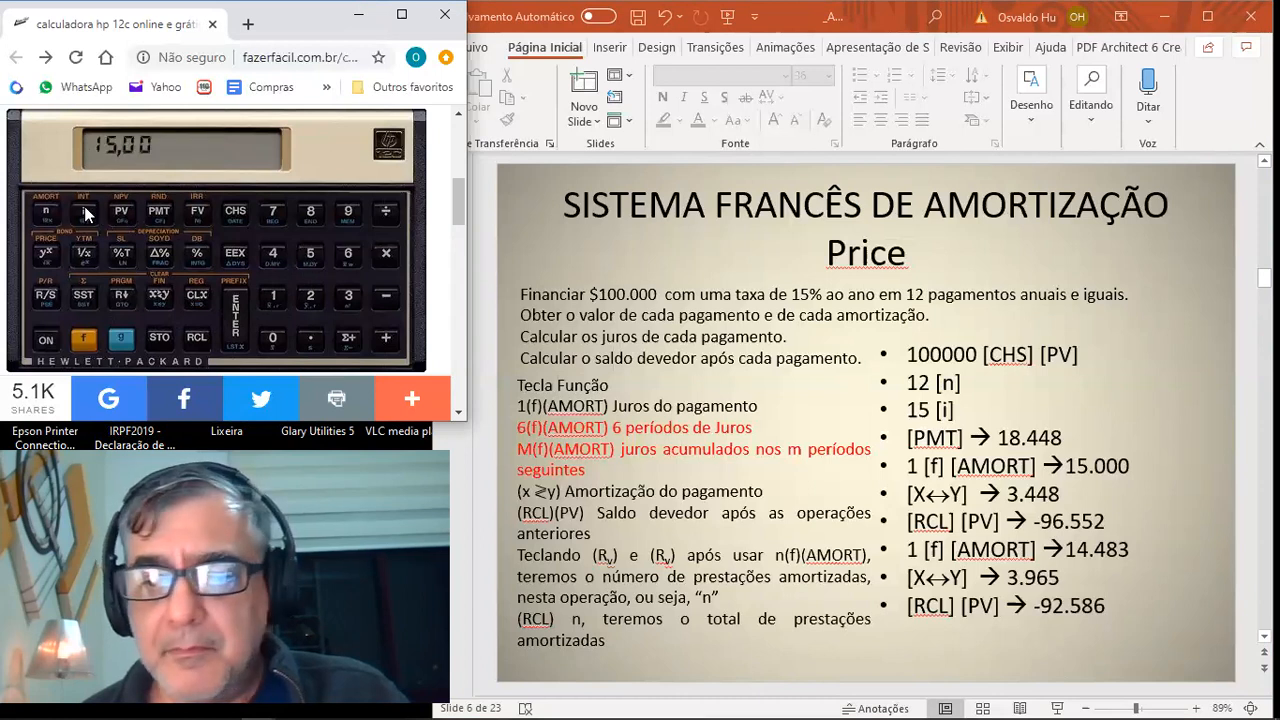
left_click(272, 295)
left_click(310, 296)
left_click(48, 212)
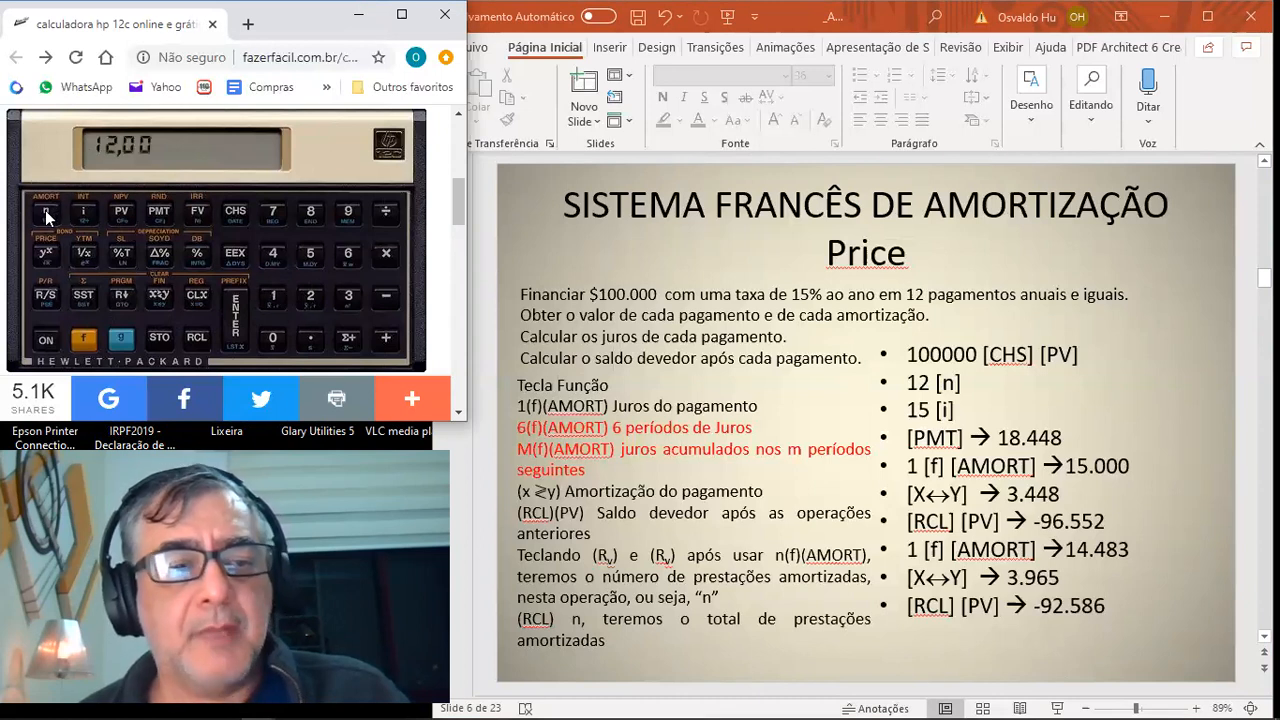
left_click(160, 210)
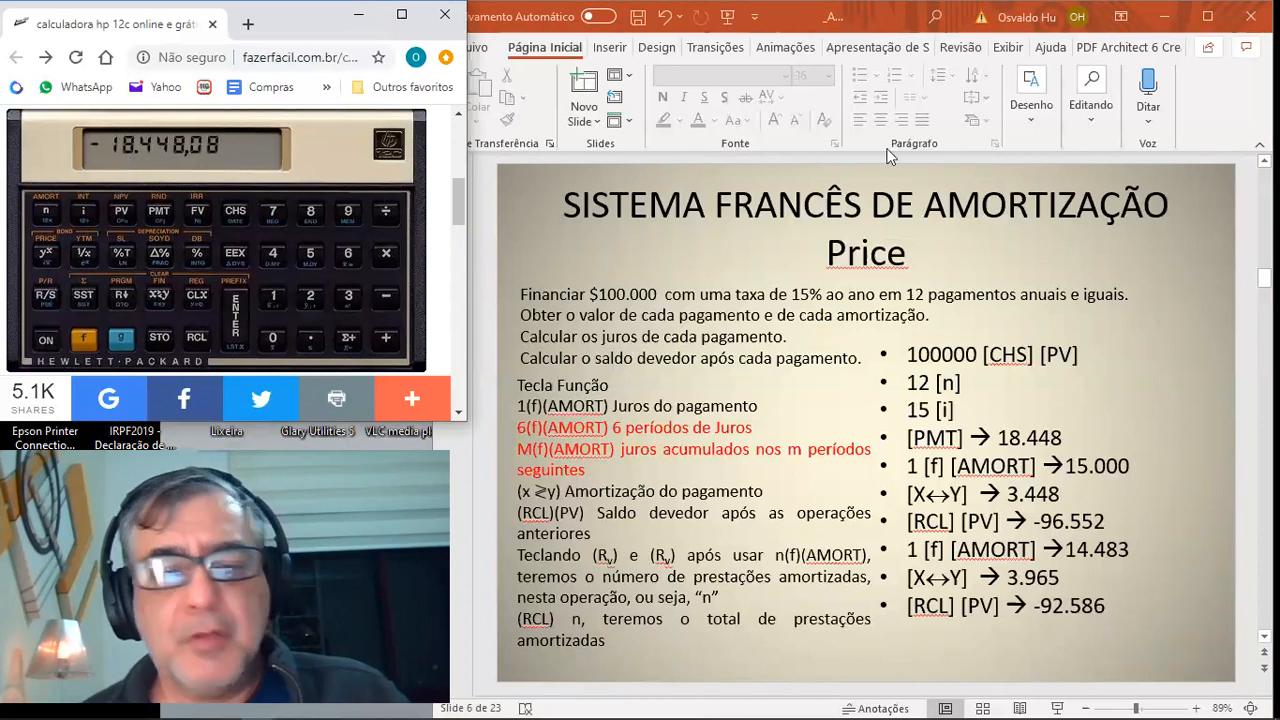
- Bring up the Excel SISTEMA PRICE table and calculate the first payment's interest on the HP 12C with AMORT for 1 period
left_click(1169, 19)
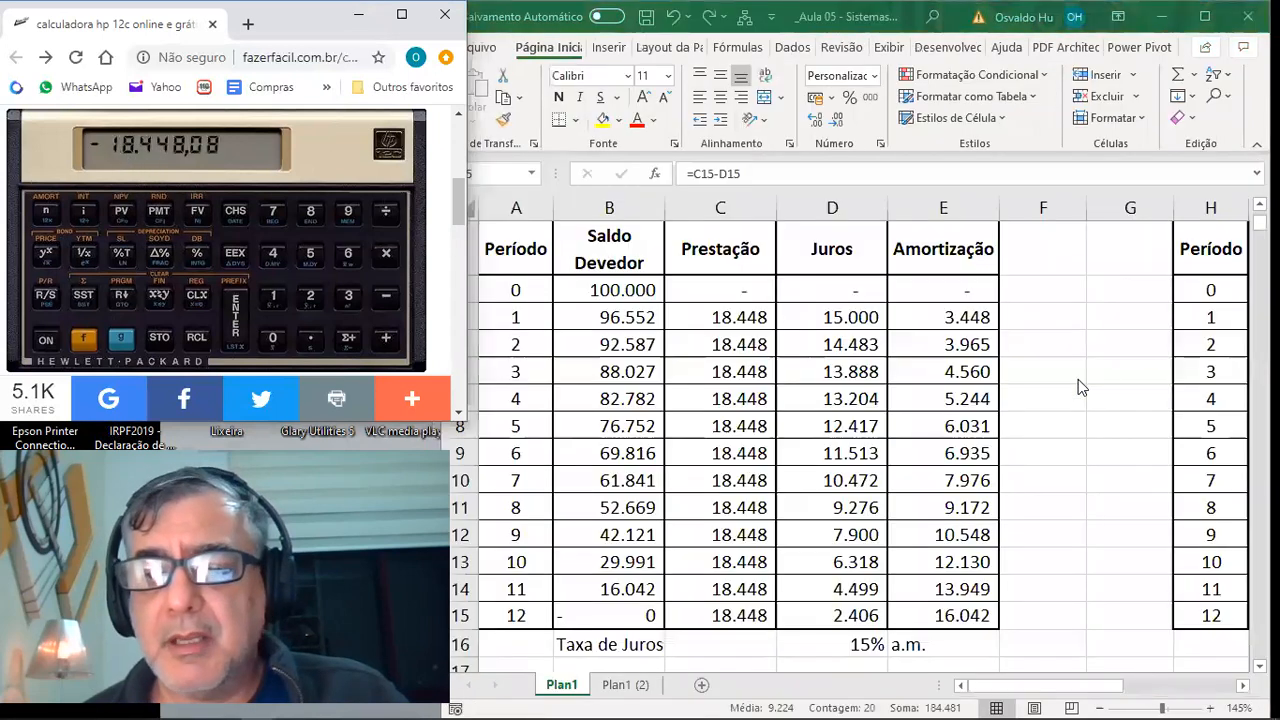
scroll(1200, 465, "up", 1)
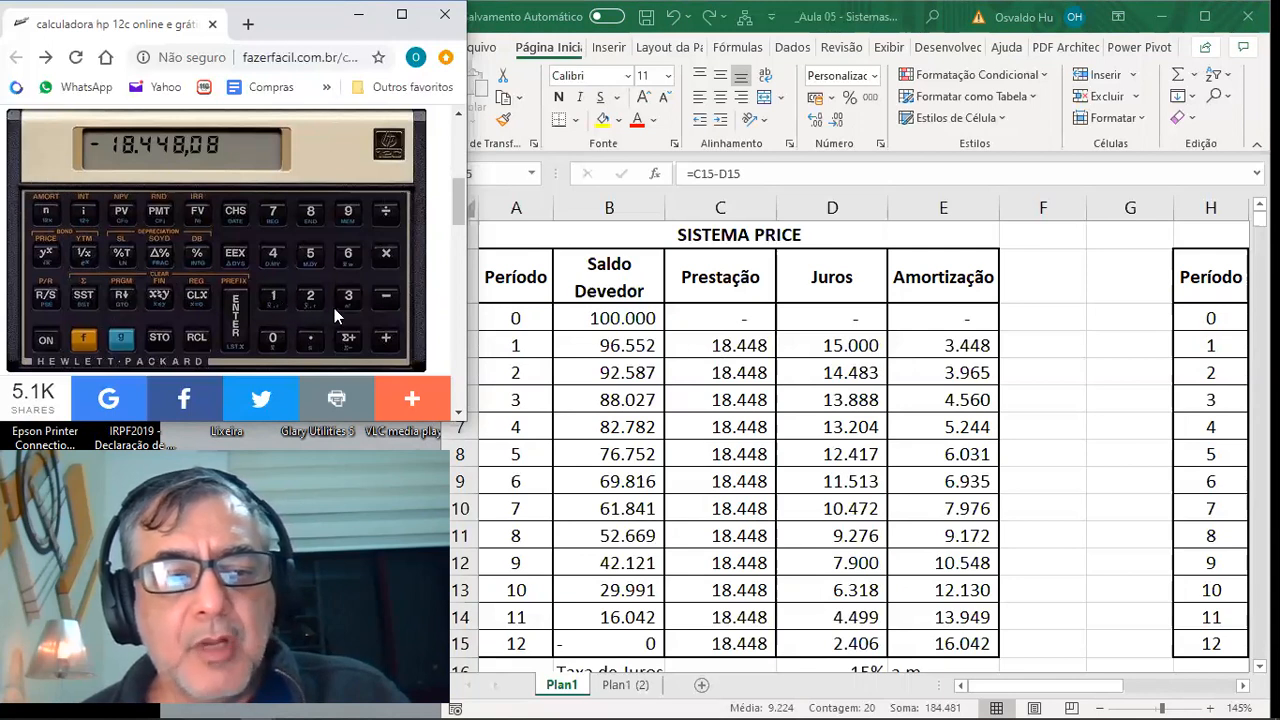
left_click(277, 294)
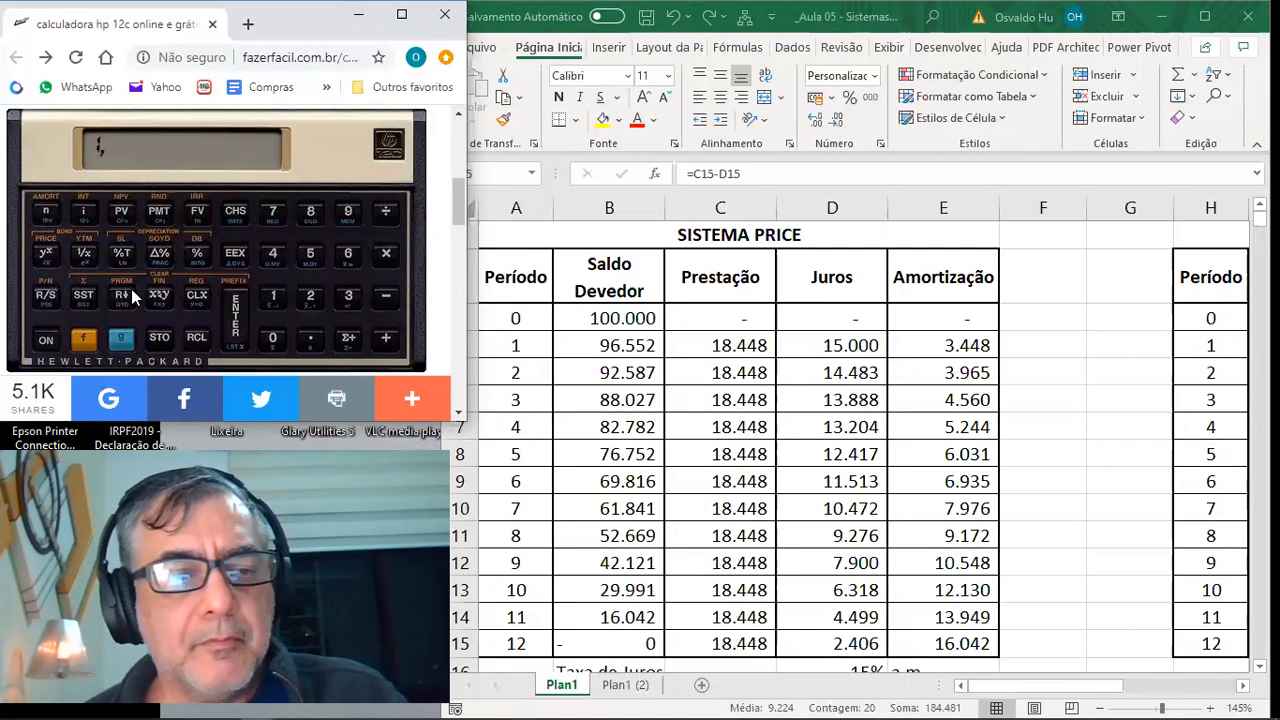
left_click(47, 214)
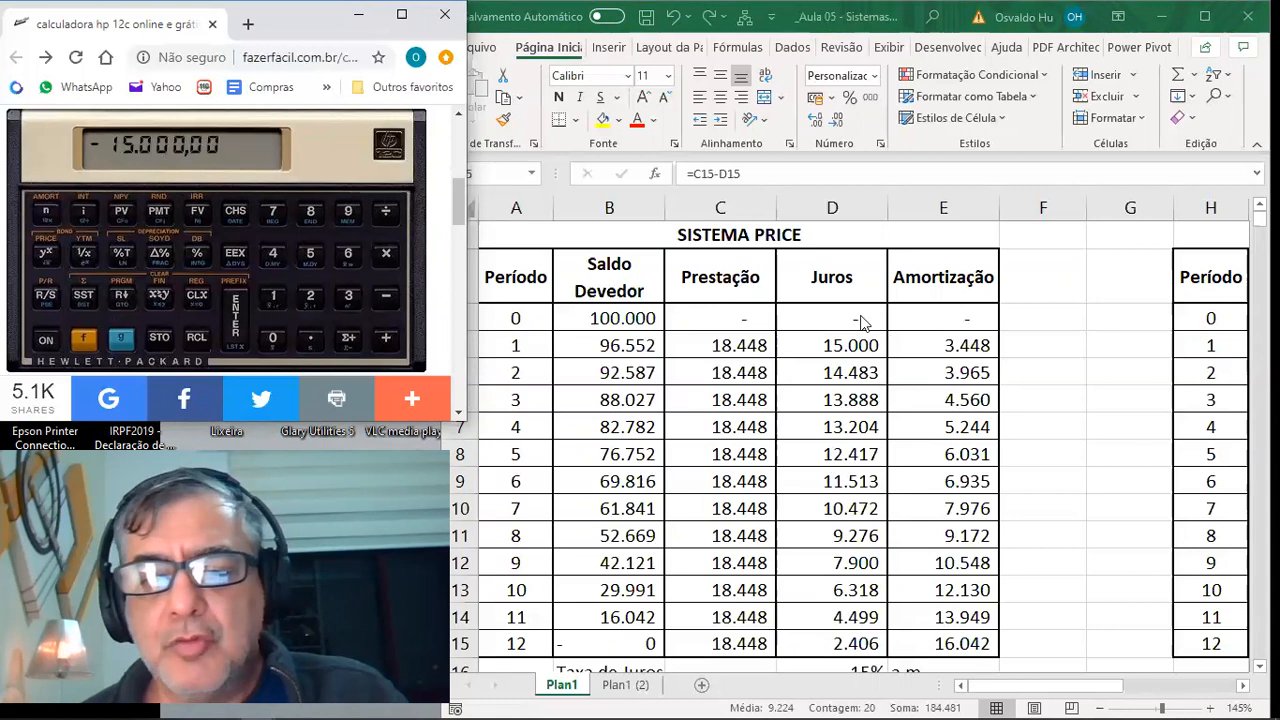
- Display the first payment's amortization with x≷y and recall the outstanding balance from PV
left_click(164, 298)
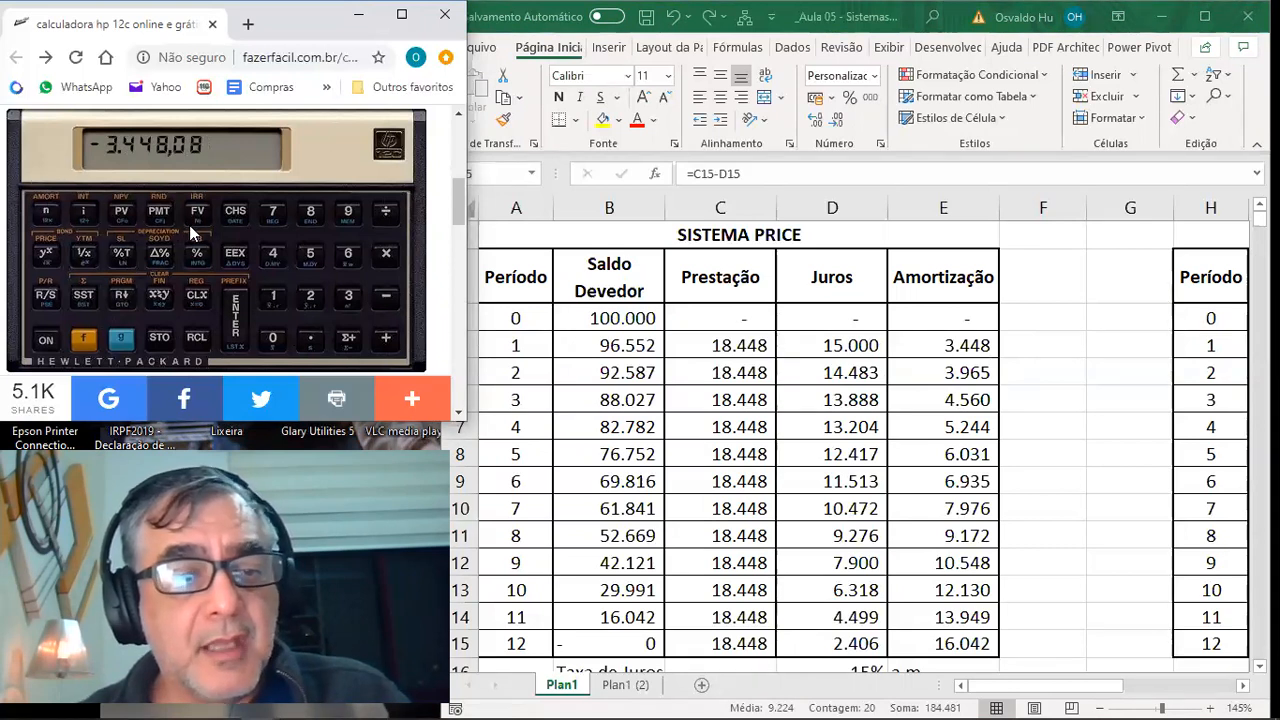
left_click(196, 344)
left_click(121, 214)
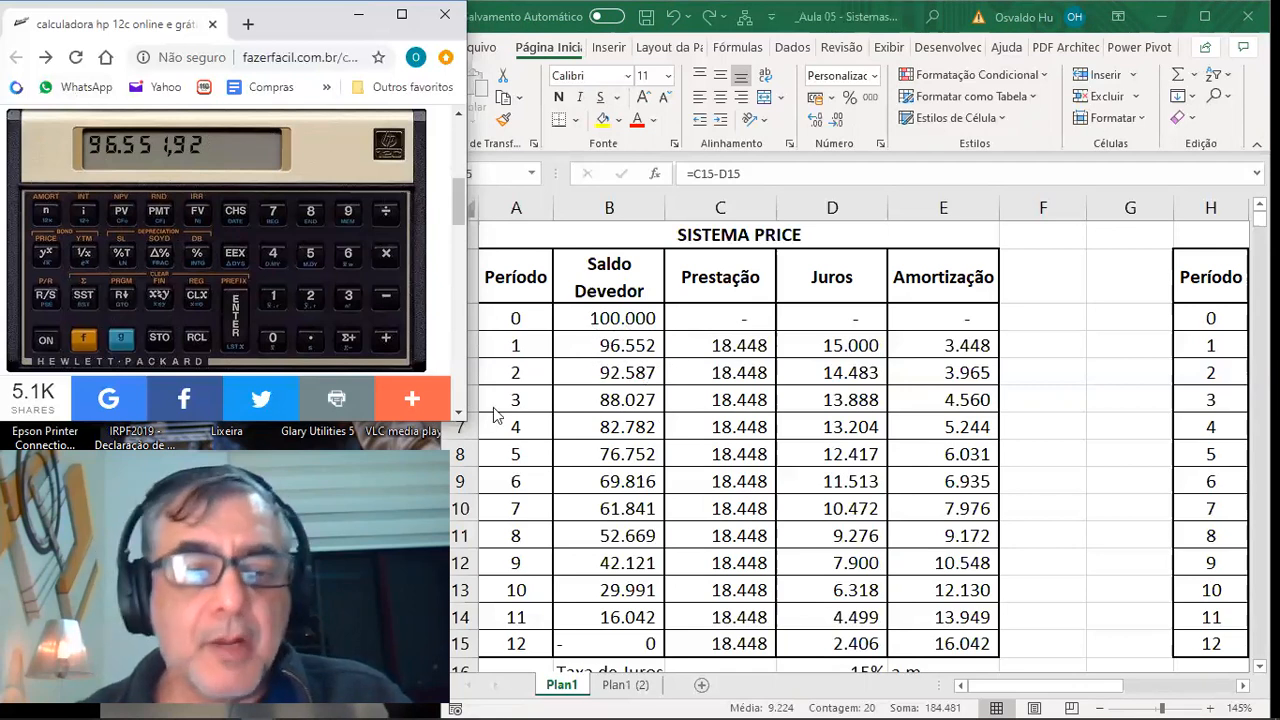
- Calculate the second payment's interest on the HP 12C with AMORT for 1 period
left_click(276, 298)
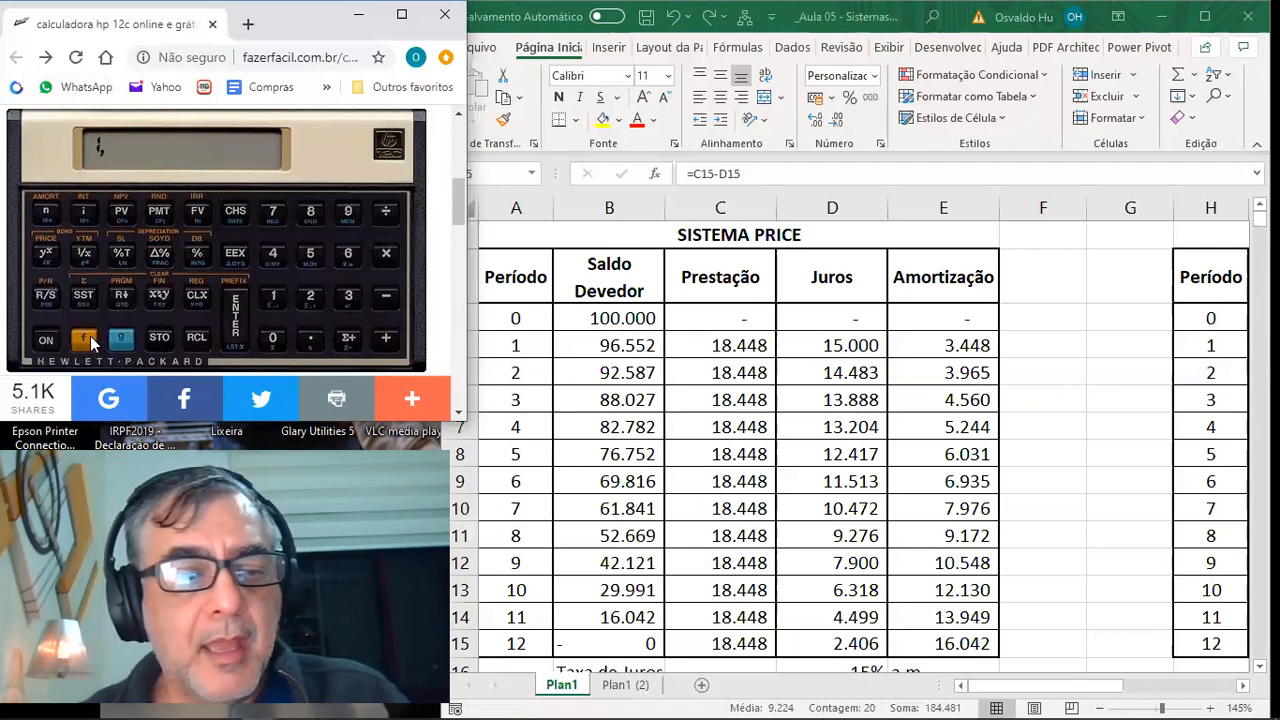
left_click(47, 208)
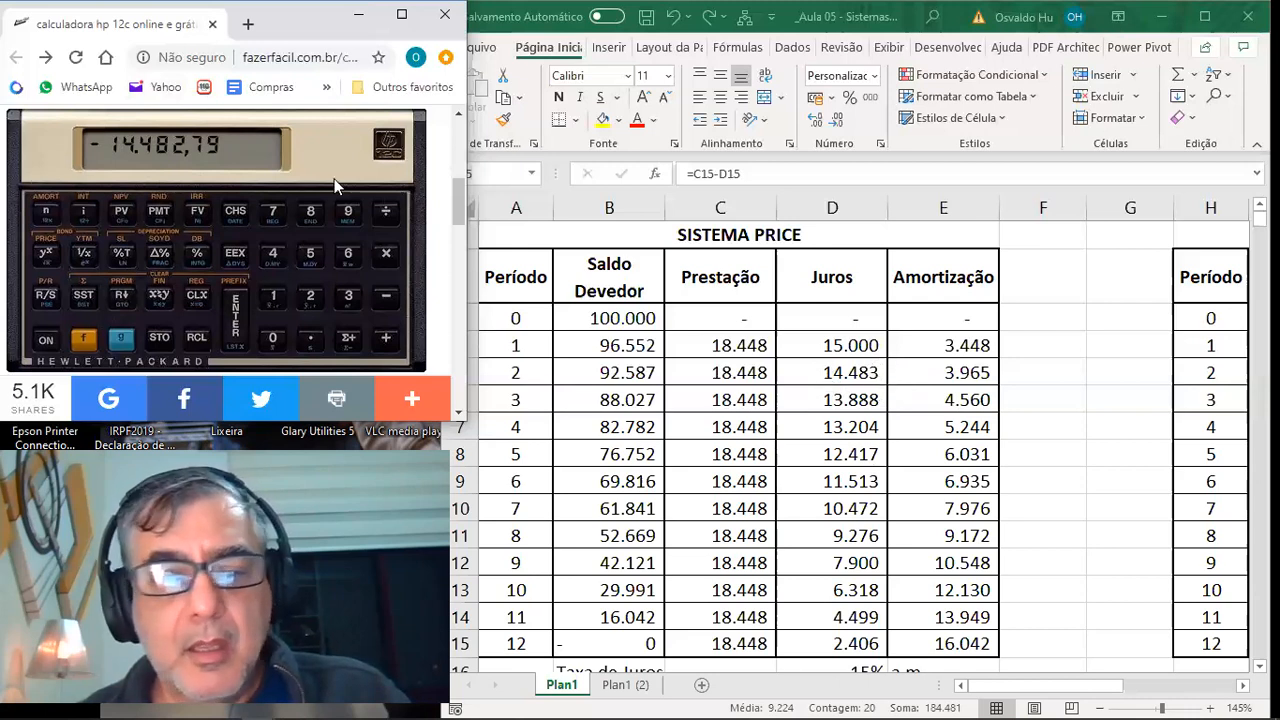
- Display the second payment's amortization on the HP 12C with x≷y and recall the outstanding balance from PV
left_click(161, 294)
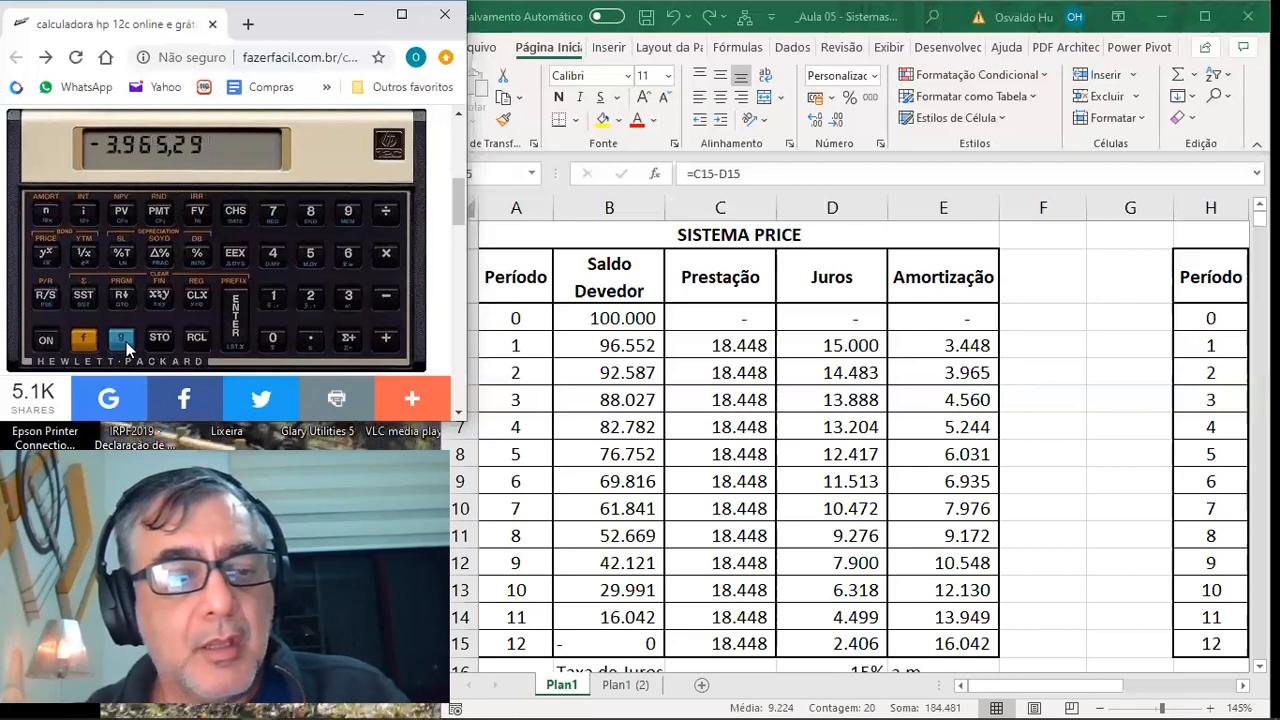
left_click(193, 334)
left_click(122, 214)
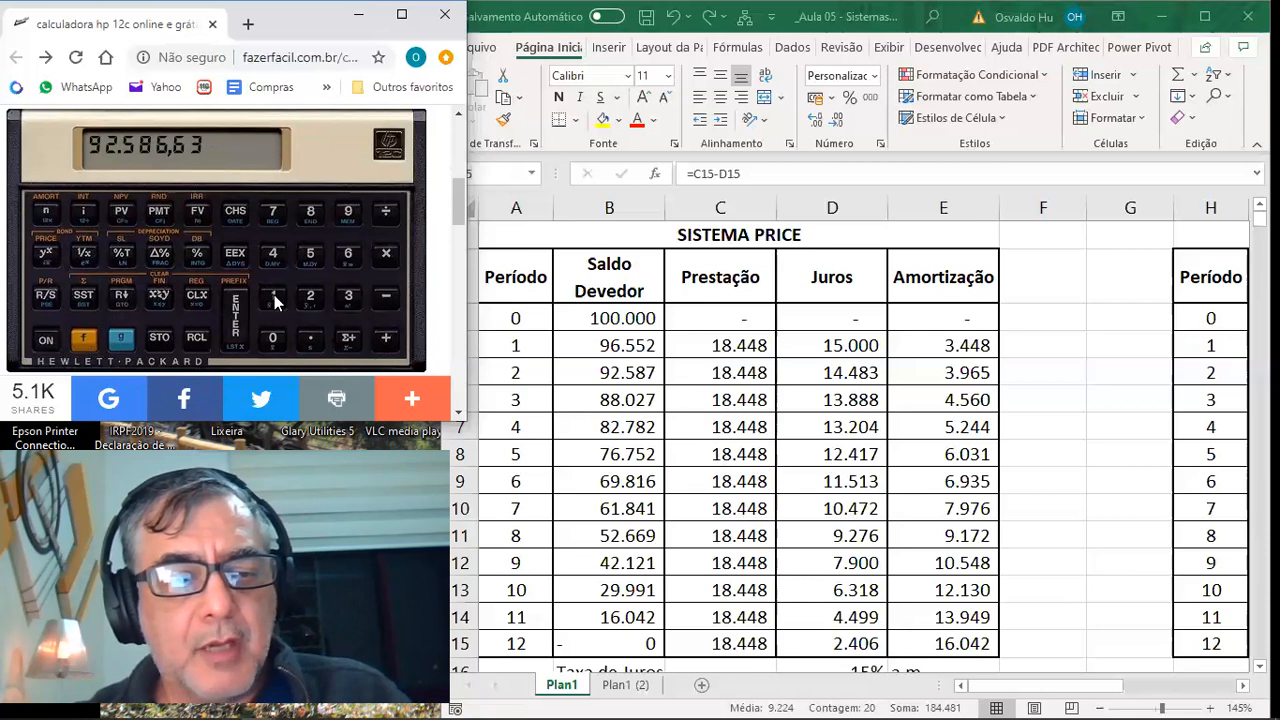
left_click(273, 340)
left_click(273, 340)
left_click(273, 340)
left_click(273, 340)
left_click(273, 340)
left_click(273, 340)
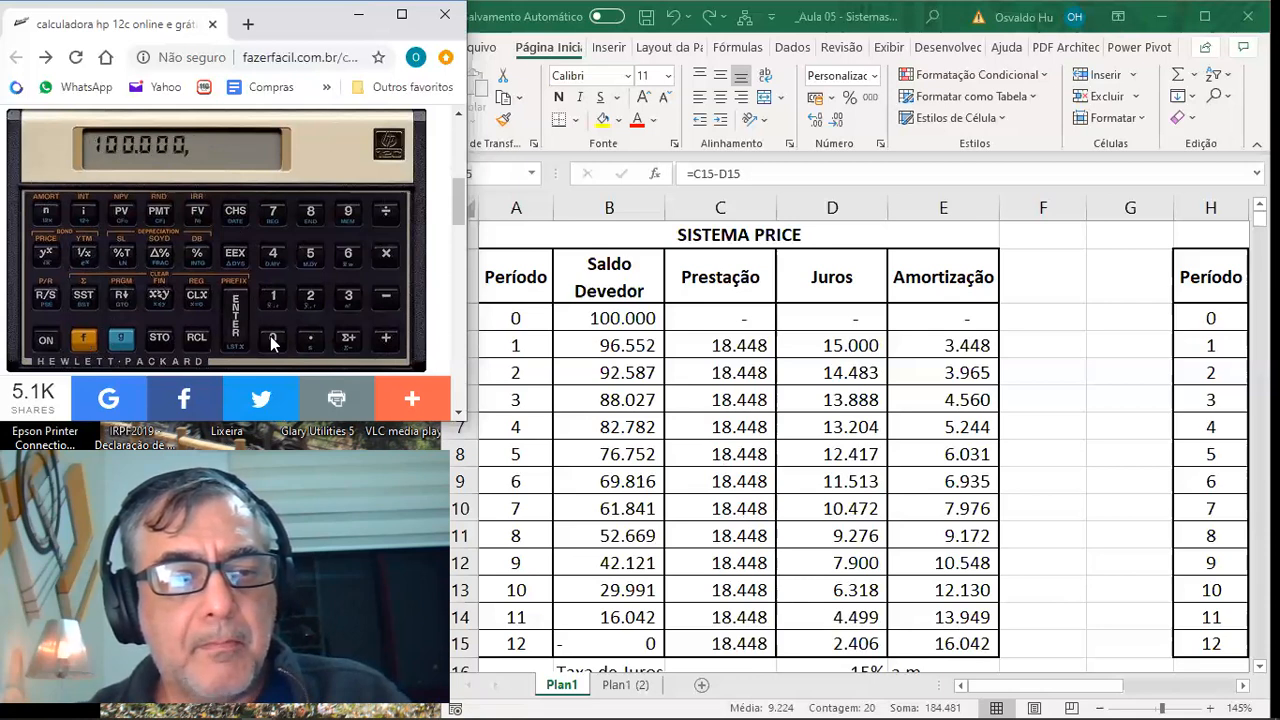
left_click(119, 212)
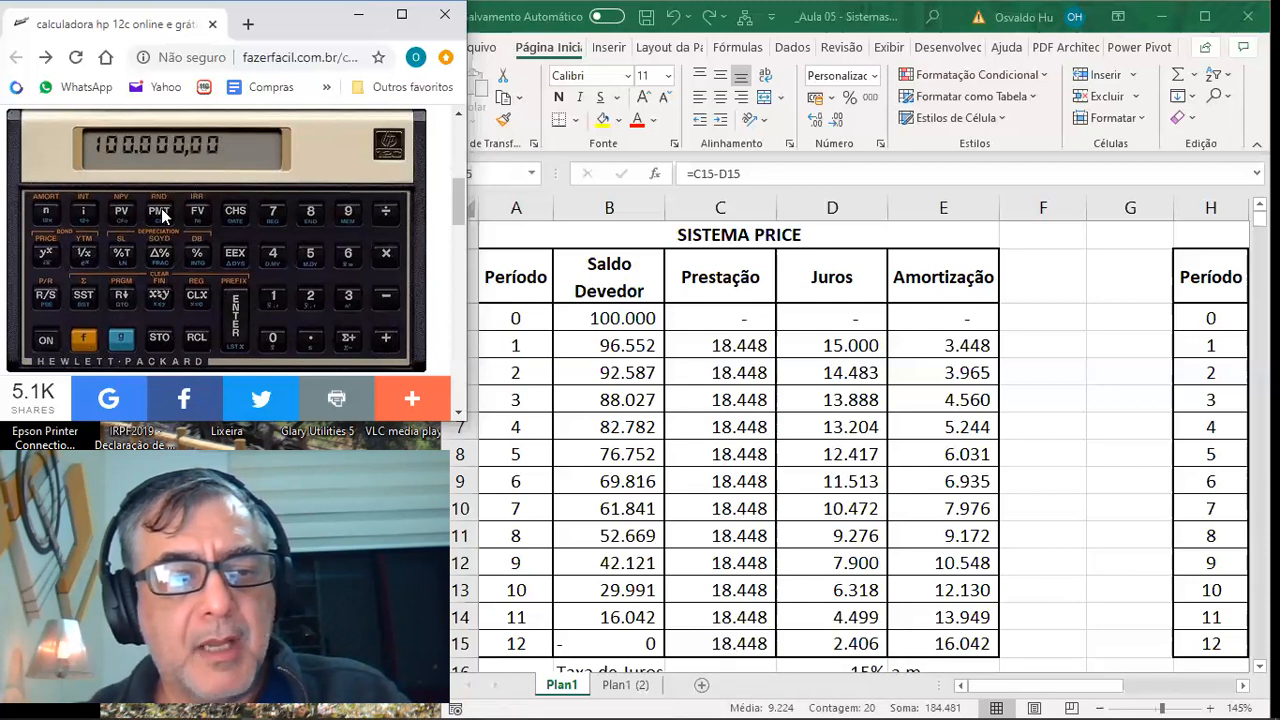
left_click(160, 212)
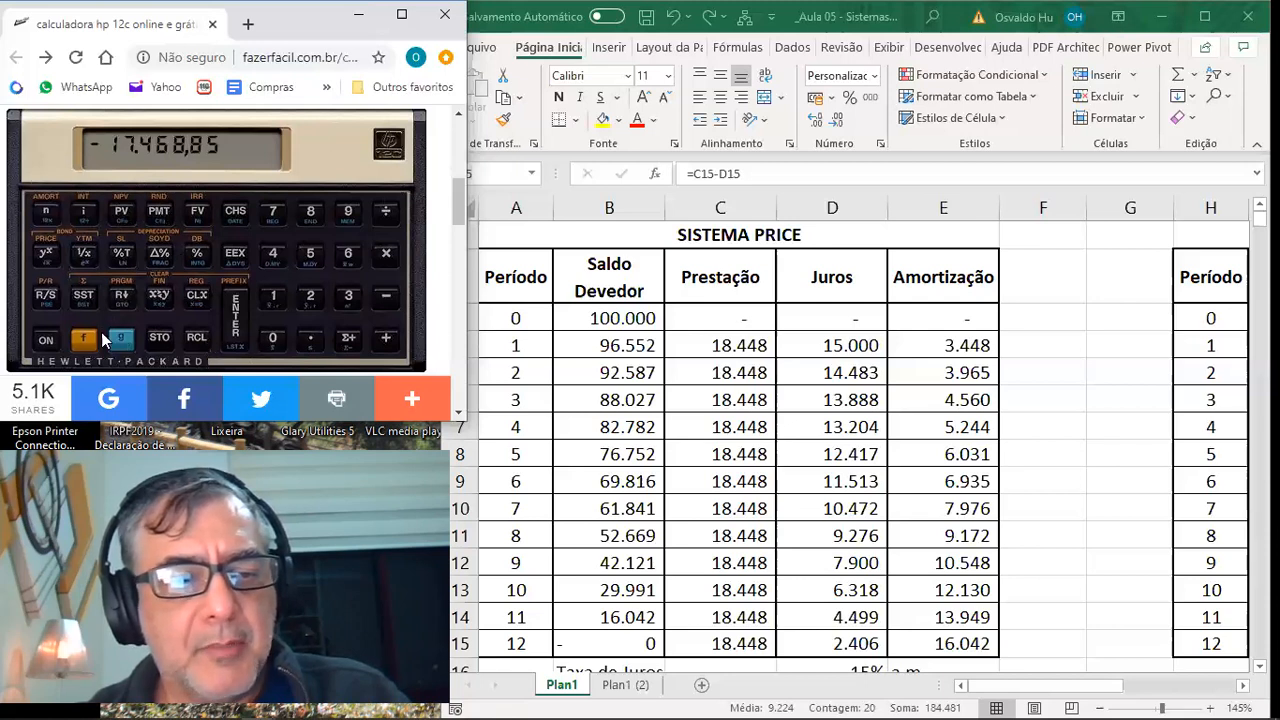
- Clear the HP 12C registers and store an interest rate of 15 and 12 periods
left_click(190, 298)
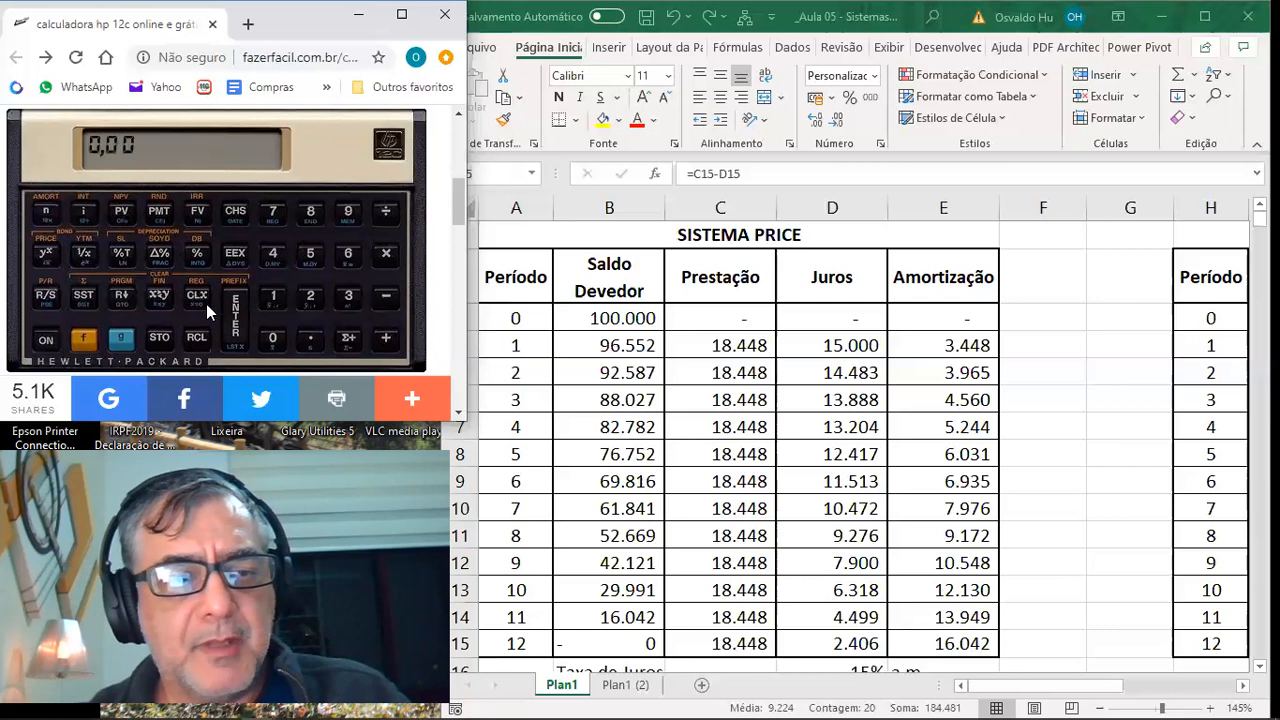
left_click(272, 296)
left_click(310, 254)
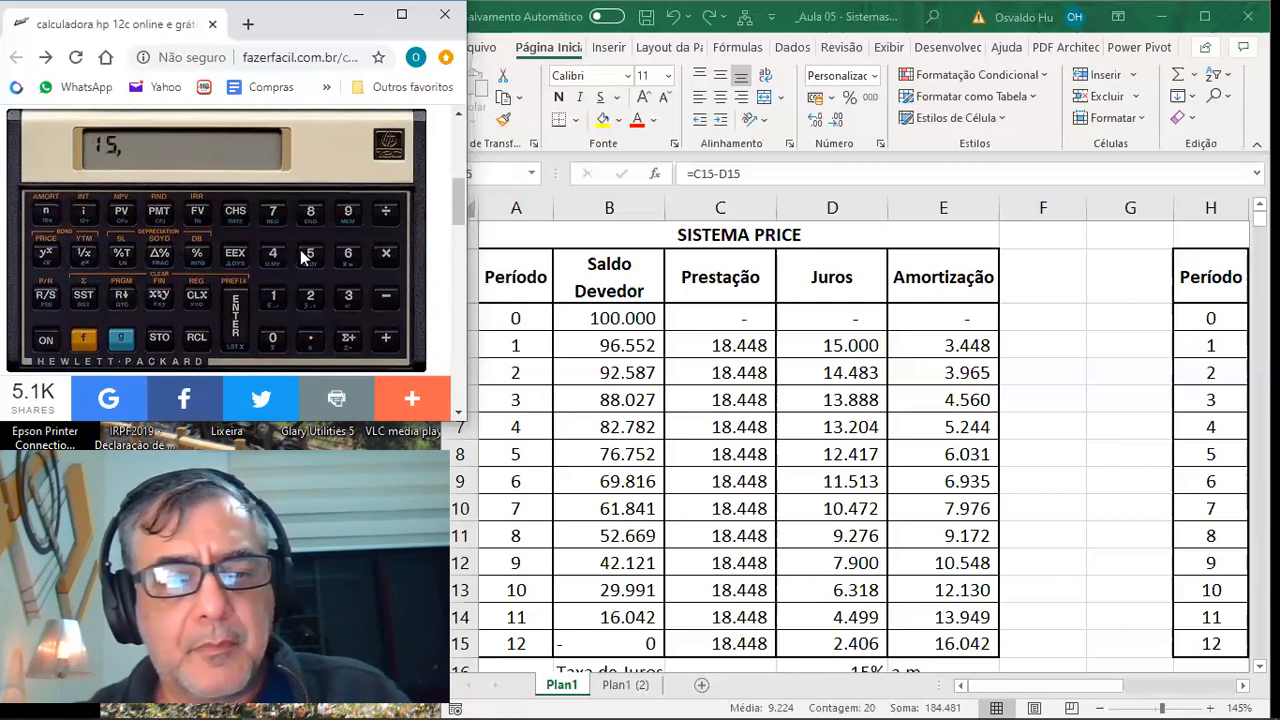
left_click(88, 212)
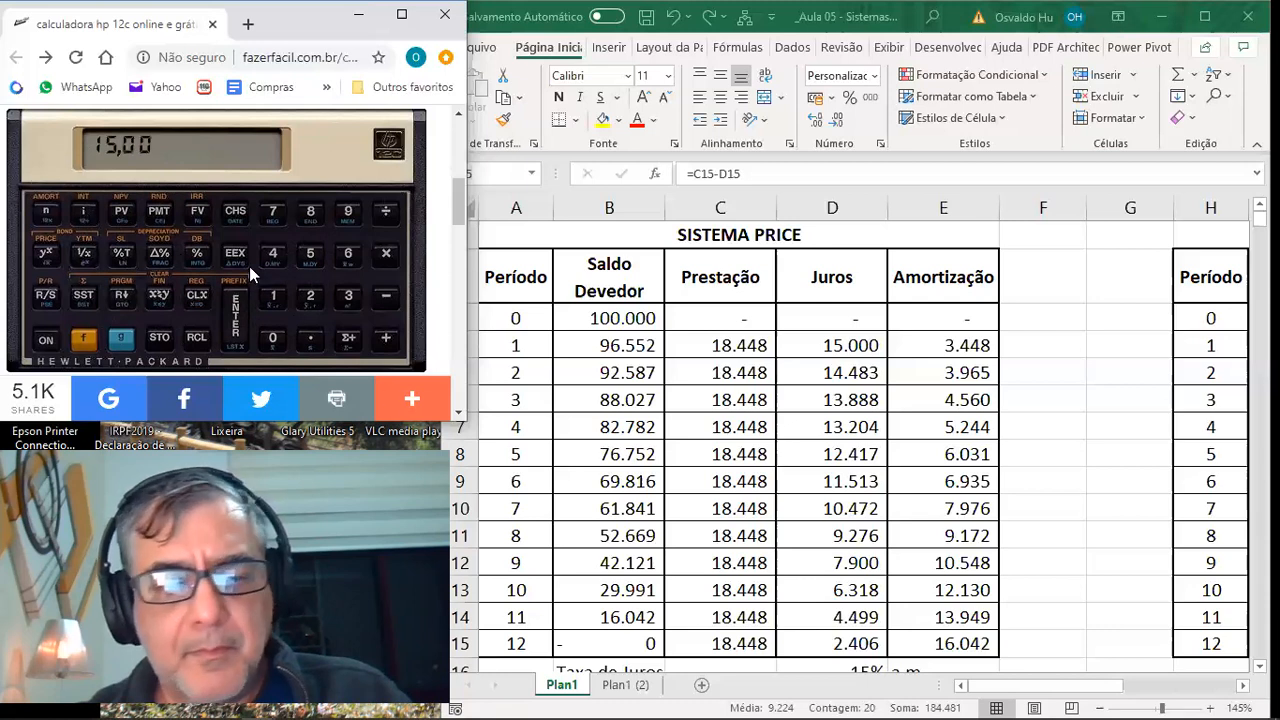
left_click(272, 296)
left_click(310, 296)
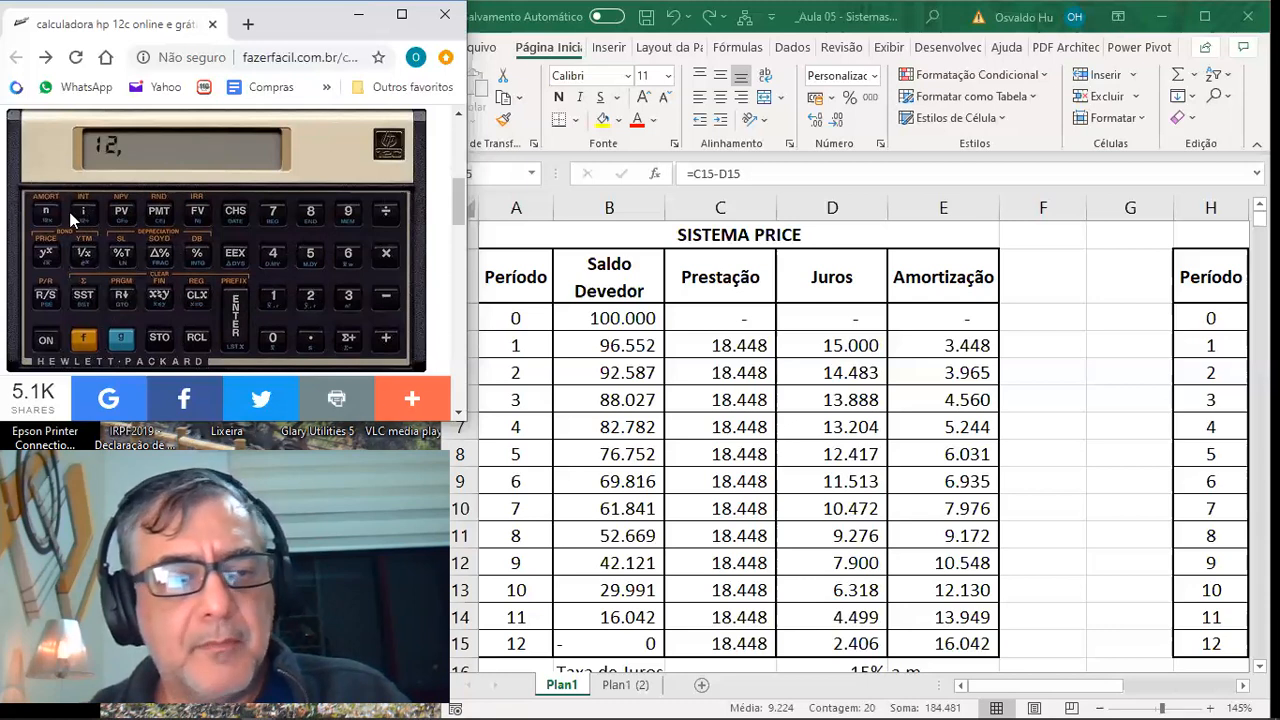
left_click(49, 210)
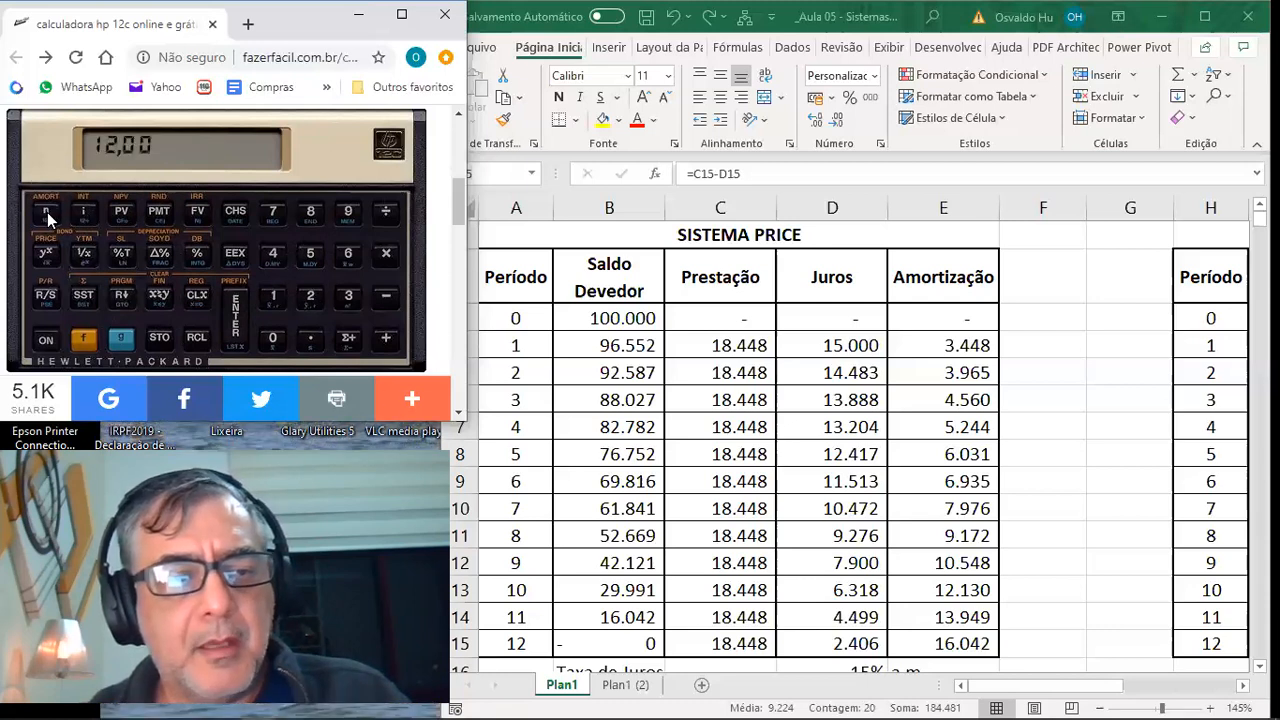
- Store 100.000 as the present value (PV) on the HP 12C and solve for the payment (PMT)
left_click(271, 341)
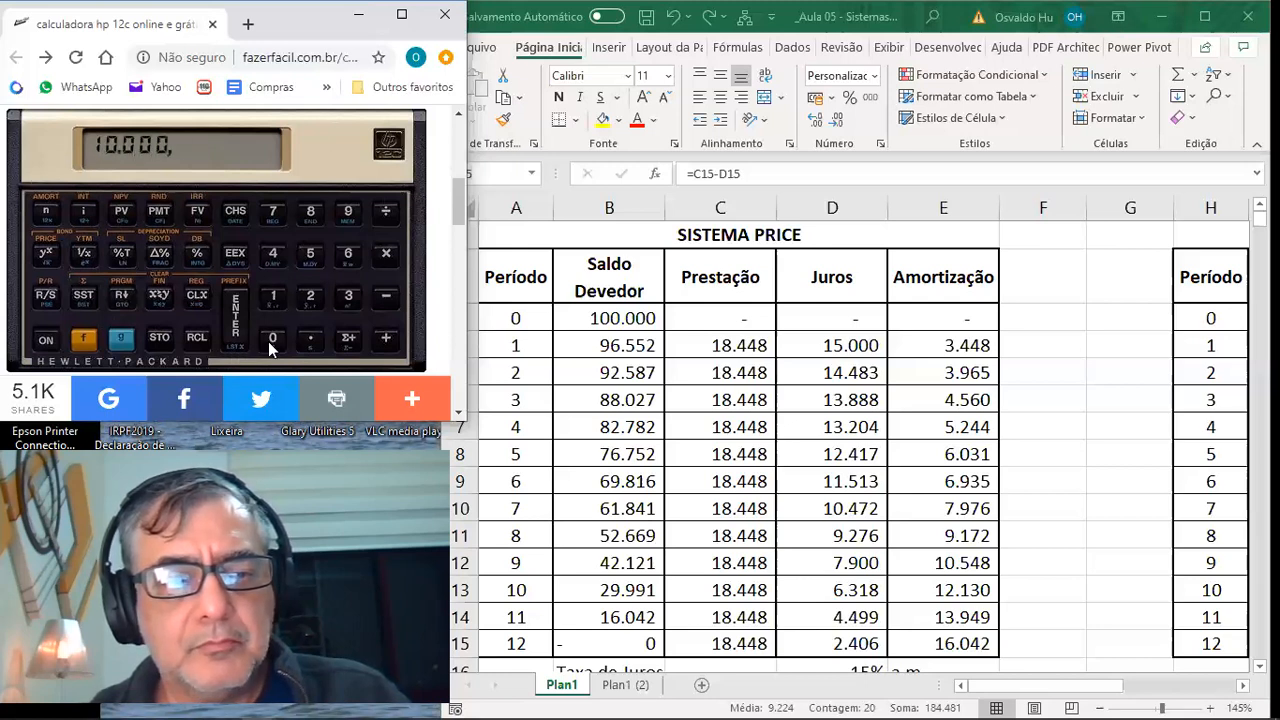
left_click(121, 212)
left_click(158, 212)
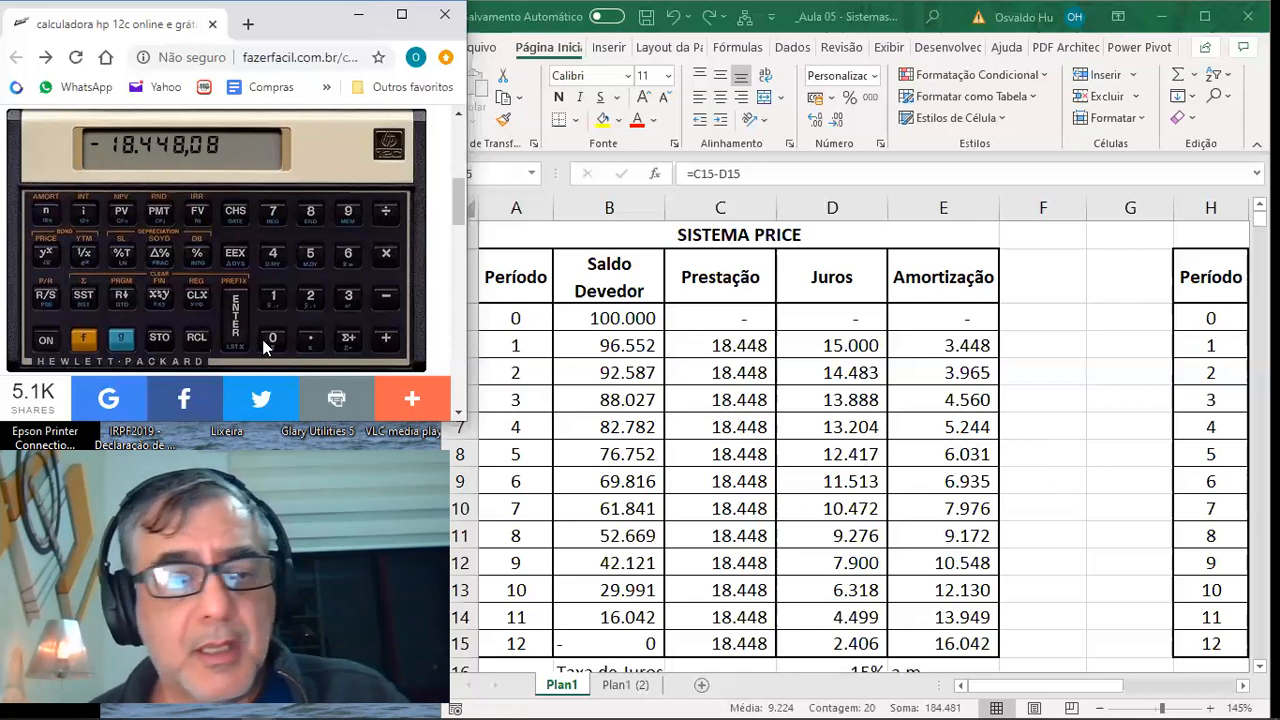
- Calculate the first five payments' total interest with AMORT for 5 periods and check it against the sum of Juros cells D4:D8 in Excel
left_click(312, 258)
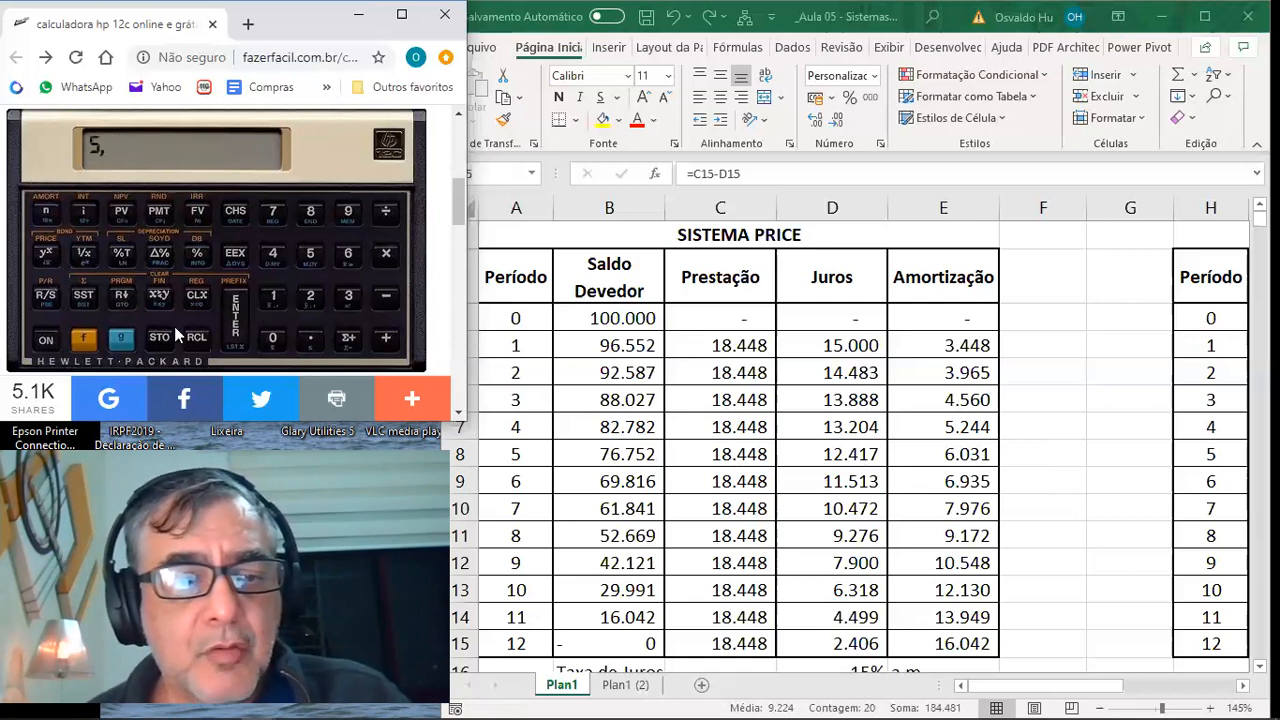
left_click(50, 212)
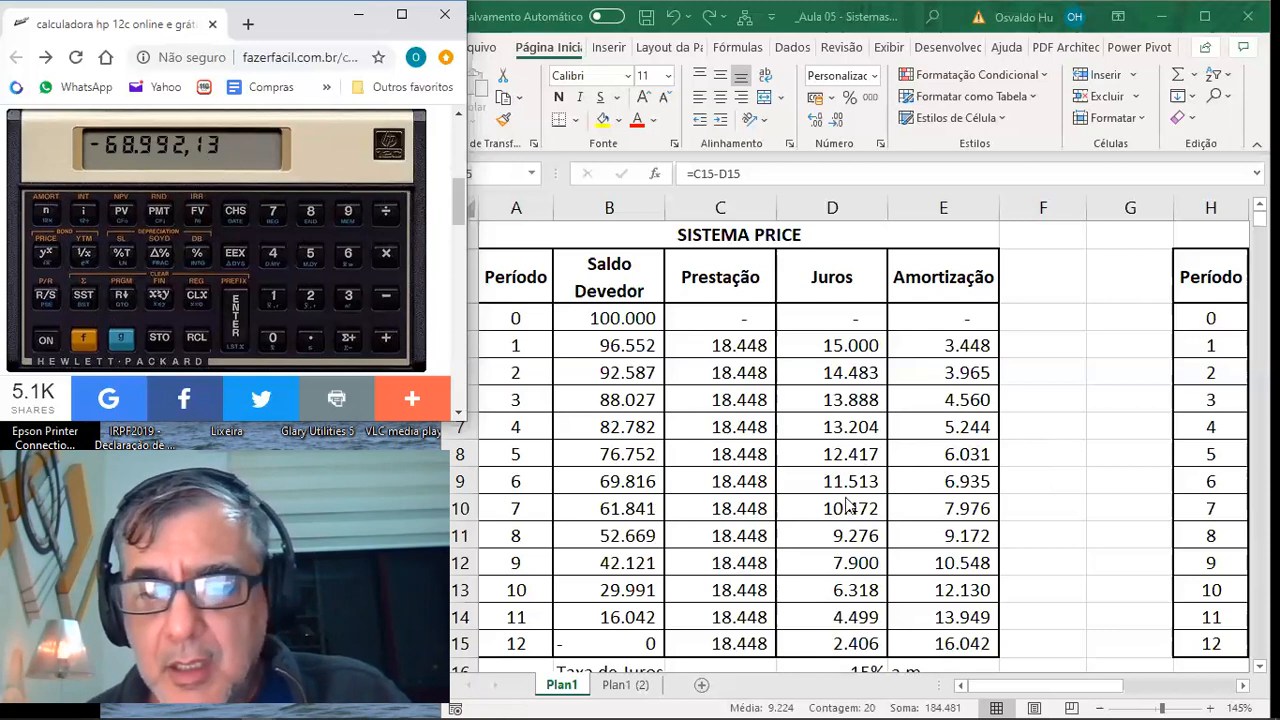
left_click(828, 345)
left_click_drag(828, 345, 835, 456)
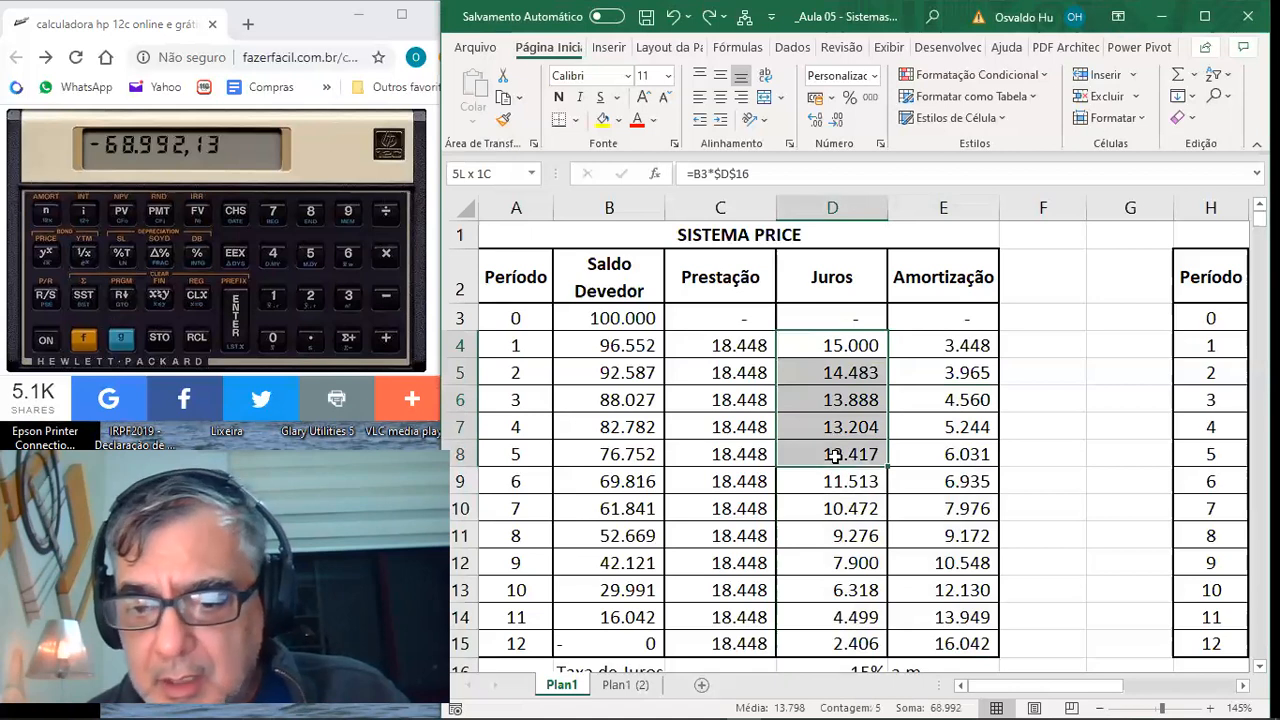
left_click_drag(835, 456, 835, 456)
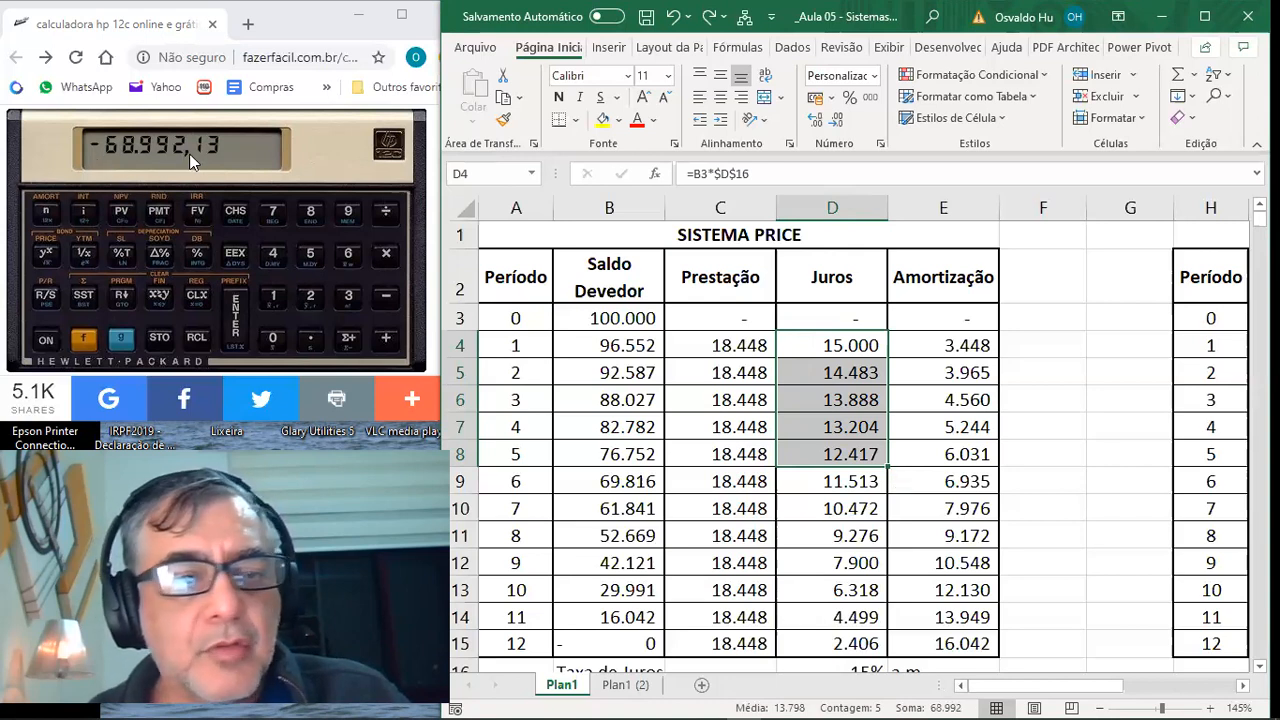
- Display the five payments' total amortization with x≷y and check it against the sum of Amortização cells E4:E8 in Excel
left_click(158, 302)
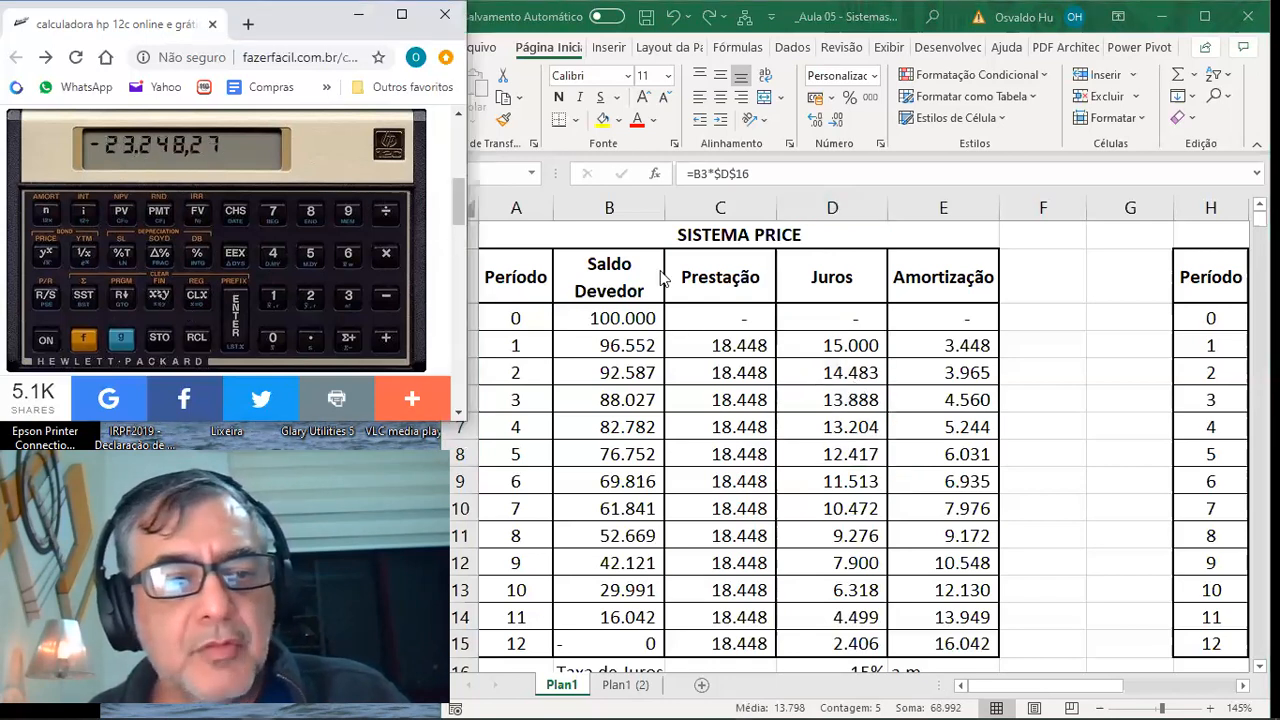
left_click(926, 345)
left_click_drag(928, 345, 940, 455)
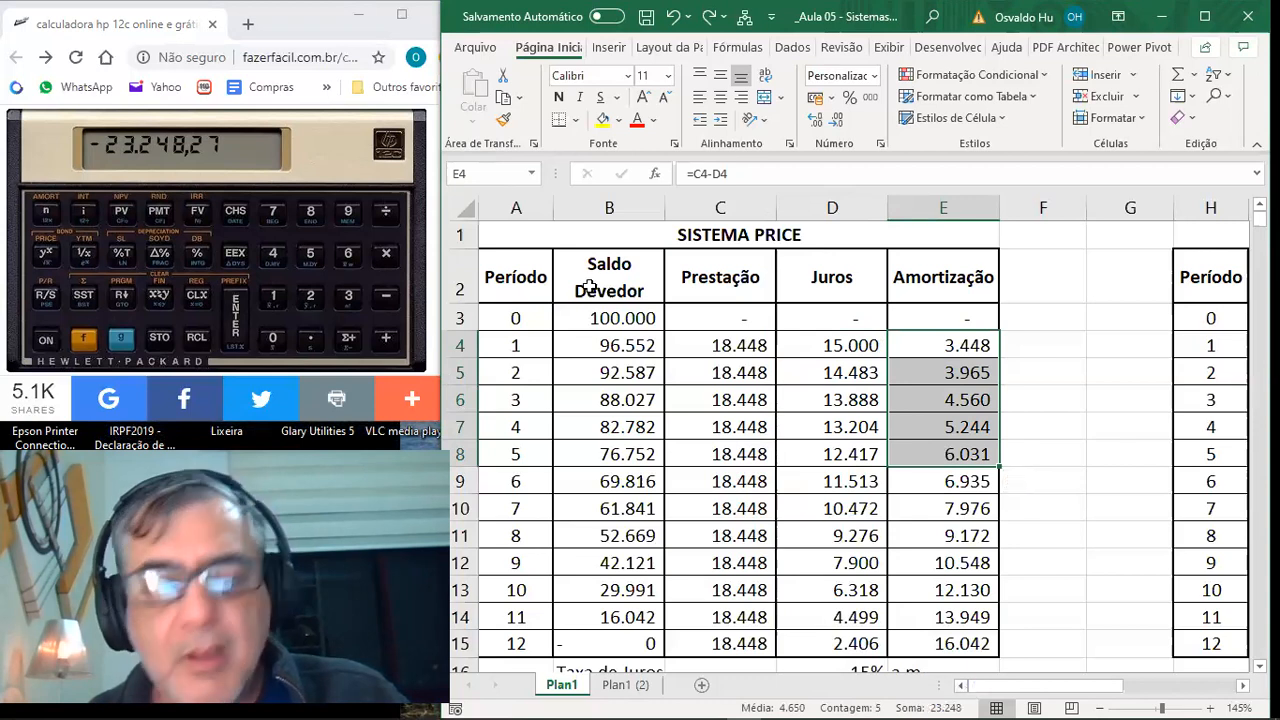
- Recall the outstanding balance after the fifth payment from PV on the HP 12C
left_click(195, 341)
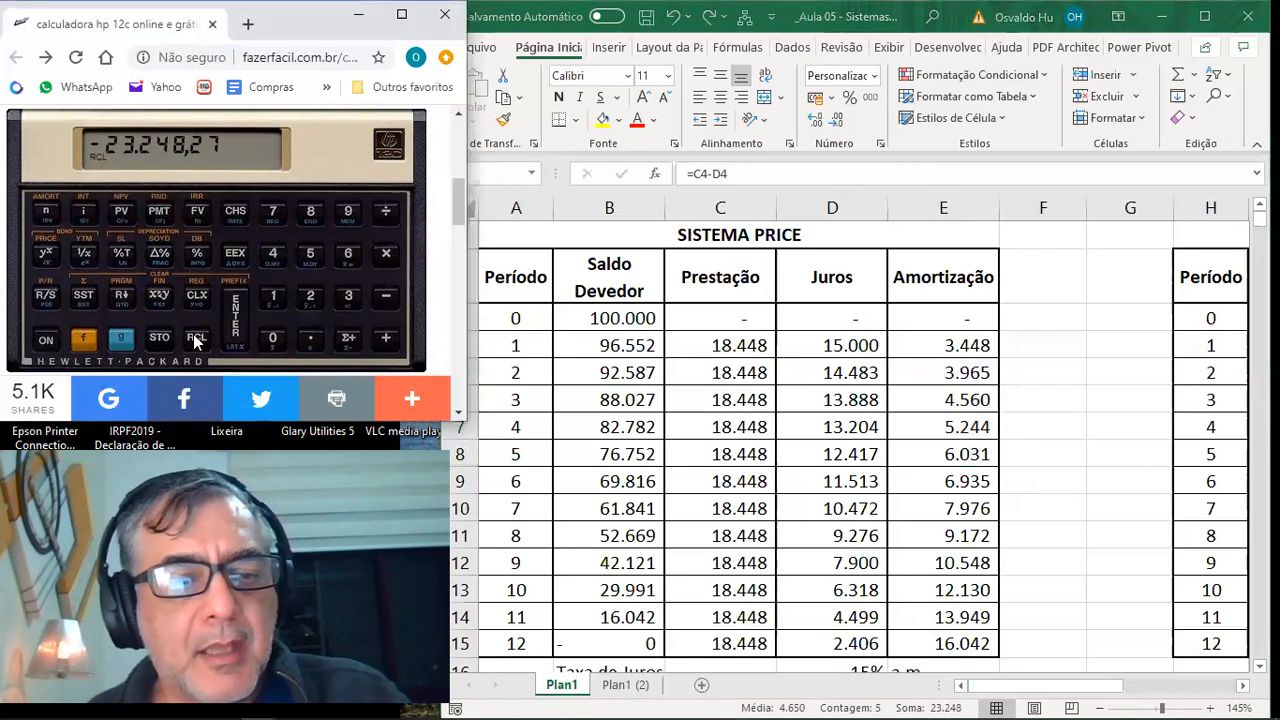
left_click(122, 213)
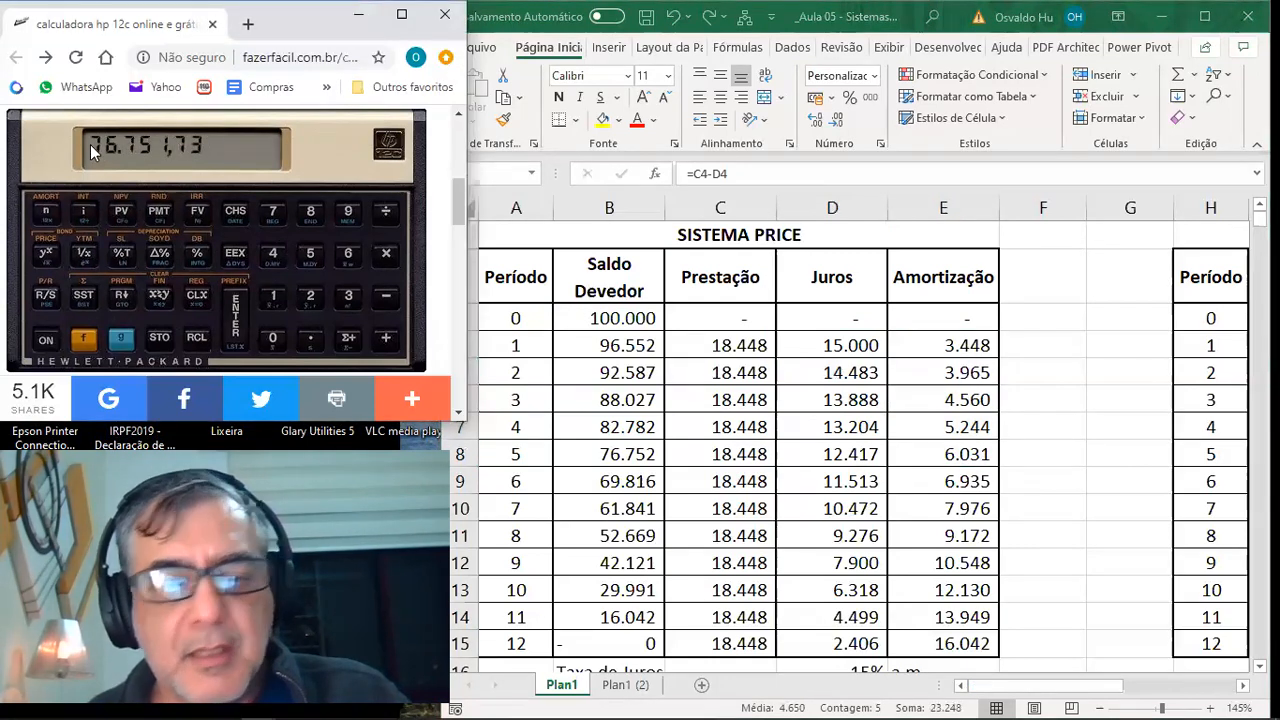